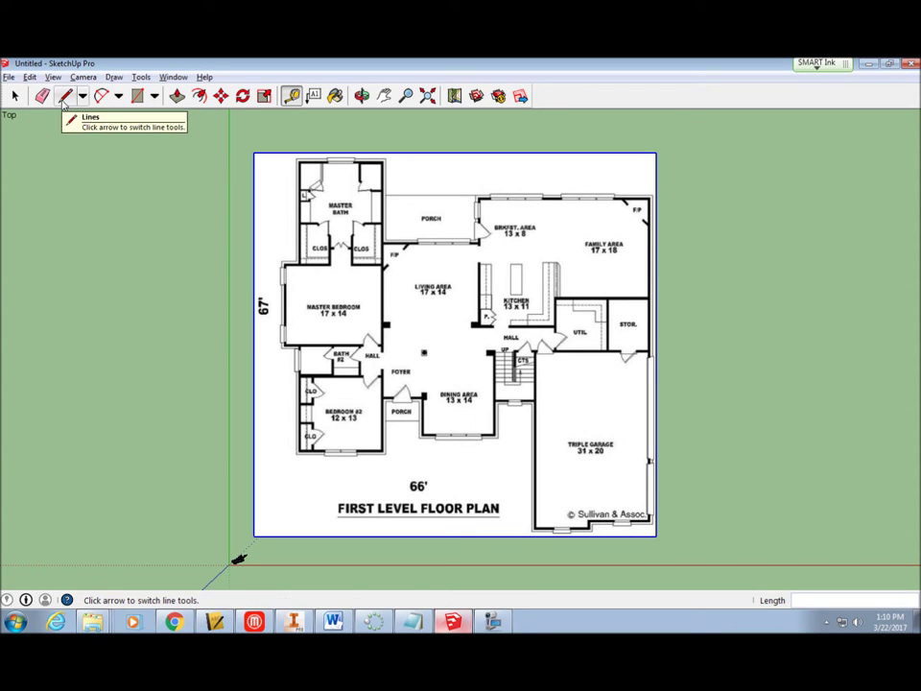
Pick the Line tool, zoom in on Bedroom #2 and the porch, and start a line beside the porch door
{"action": "left_click", "coordinate": [63, 102]}
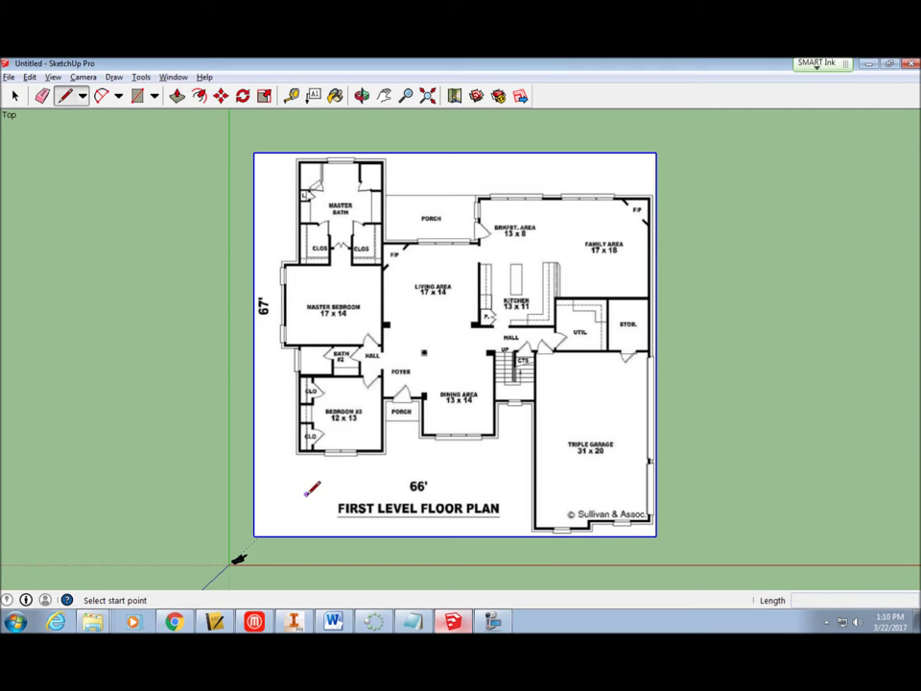
{"action": "scroll", "coordinate": [287, 478], "scroll_direction": "up", "scroll_amount": 1}
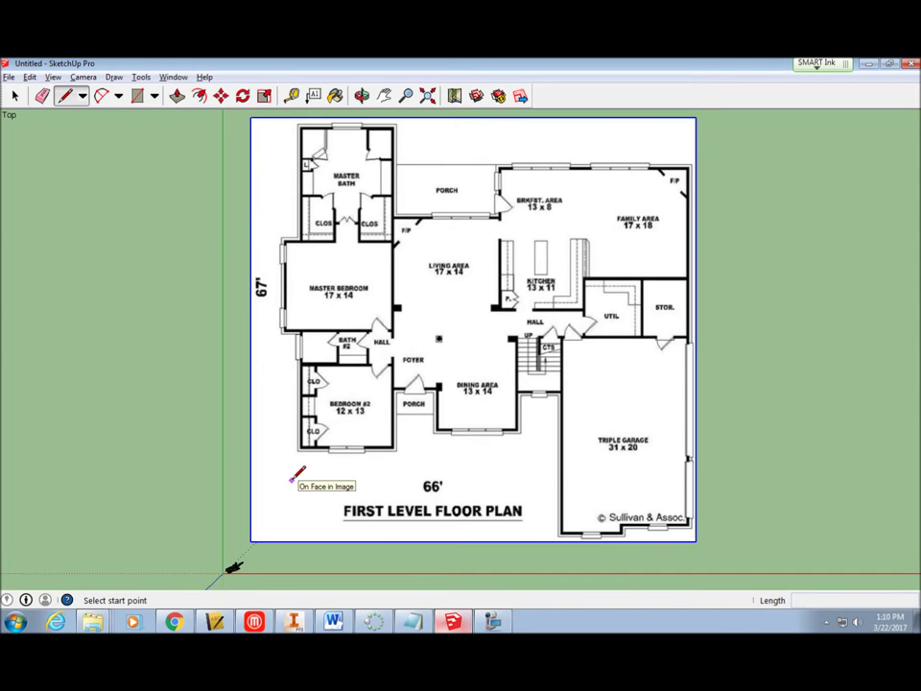
{"action": "scroll", "coordinate": [293, 479], "scroll_direction": "up", "scroll_amount": 1}
{"action": "scroll", "coordinate": [292, 480], "scroll_direction": "up", "scroll_amount": 1}
{"action": "scroll", "coordinate": [292, 480], "scroll_direction": "up", "scroll_amount": 1}
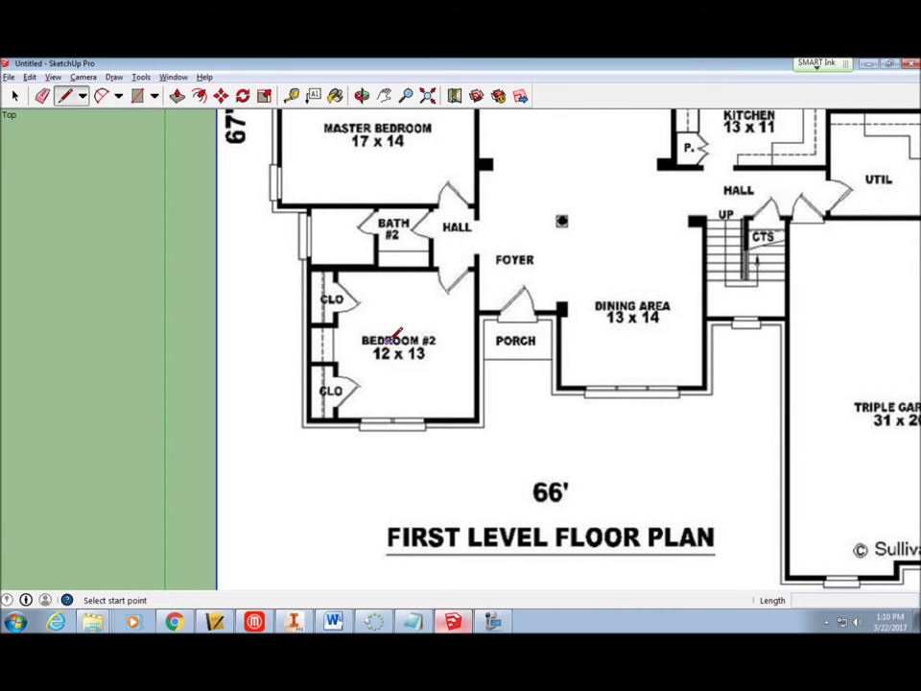
{"action": "scroll", "coordinate": [475, 310], "scroll_direction": "up", "scroll_amount": 1}
{"action": "scroll", "coordinate": [490, 312], "scroll_direction": "up", "scroll_amount": 1}
{"action": "scroll", "coordinate": [499, 312], "scroll_direction": "up", "scroll_amount": 1}
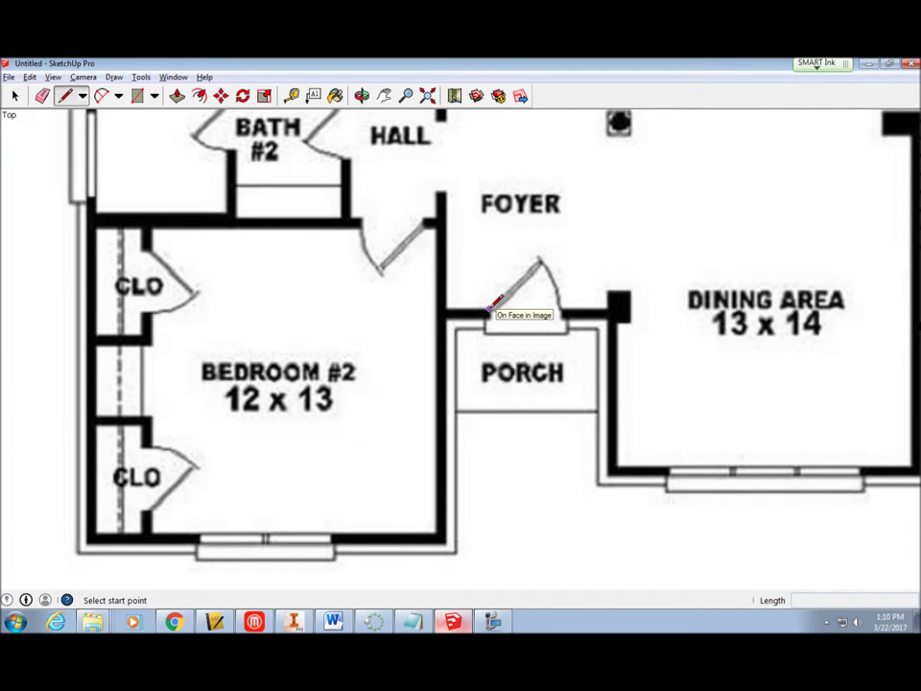
{"action": "left_click", "coordinate": [489, 310]}
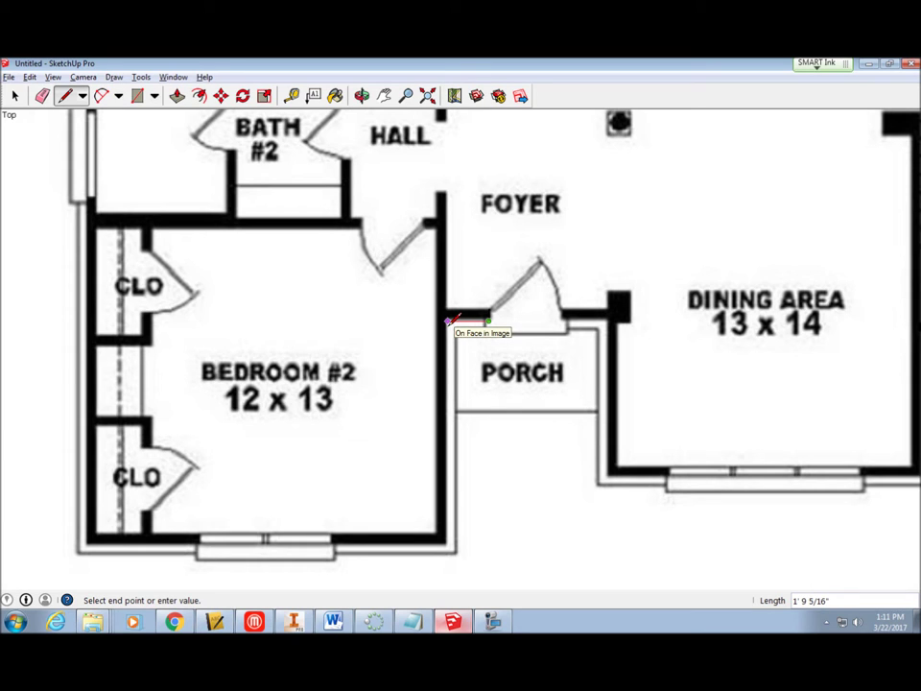
Trace edges from the porch door down the porch-side wall, along Bedroom #2's bottom wall and up its left wall
{"action": "left_click", "coordinate": [448, 320]}
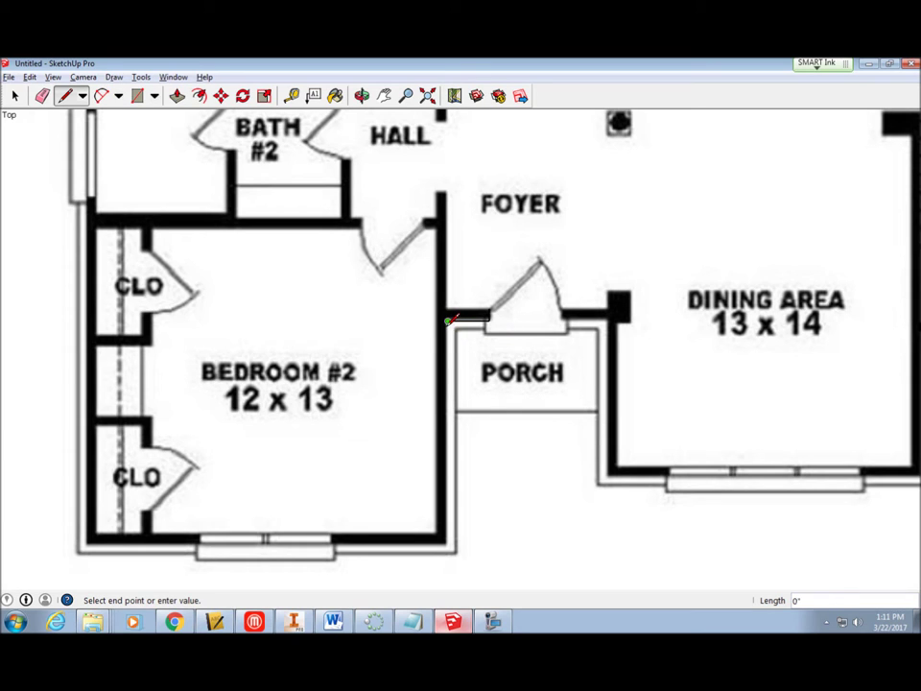
{"action": "left_click", "coordinate": [447, 545]}
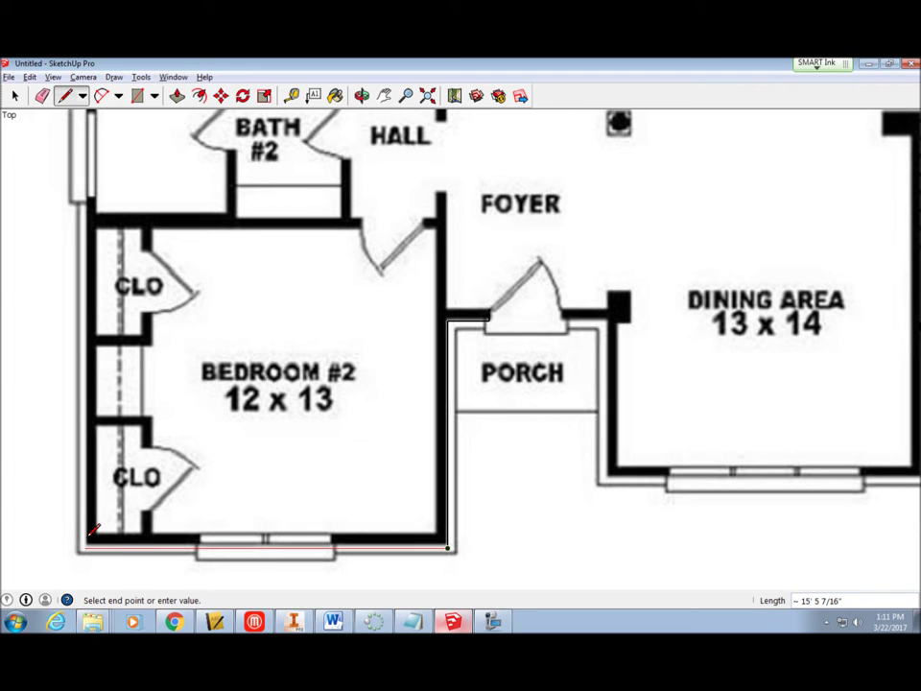
{"action": "left_click", "coordinate": [85, 547]}
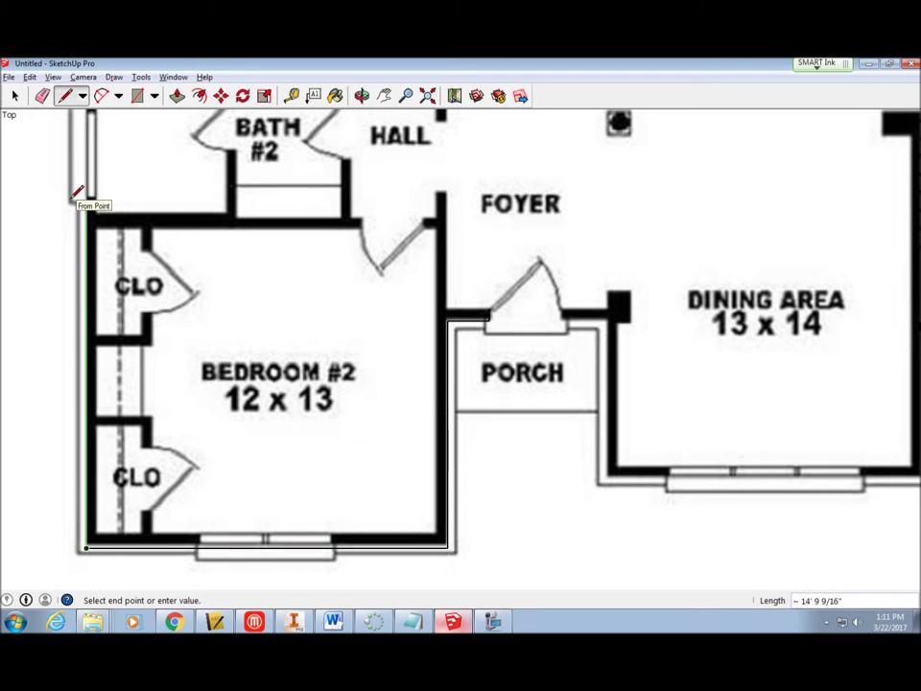
{"action": "scroll", "coordinate": [79, 192], "scroll_direction": "down", "scroll_amount": 2}
{"action": "scroll", "coordinate": [79, 192], "scroll_direction": "down", "scroll_amount": 2}
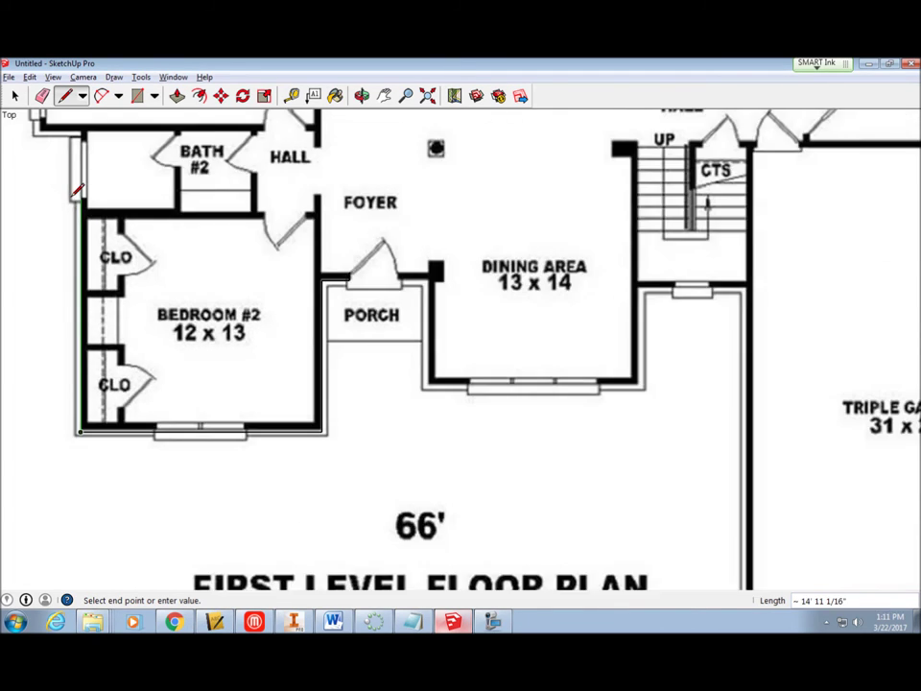
{"action": "left_click", "coordinate": [80, 137]}
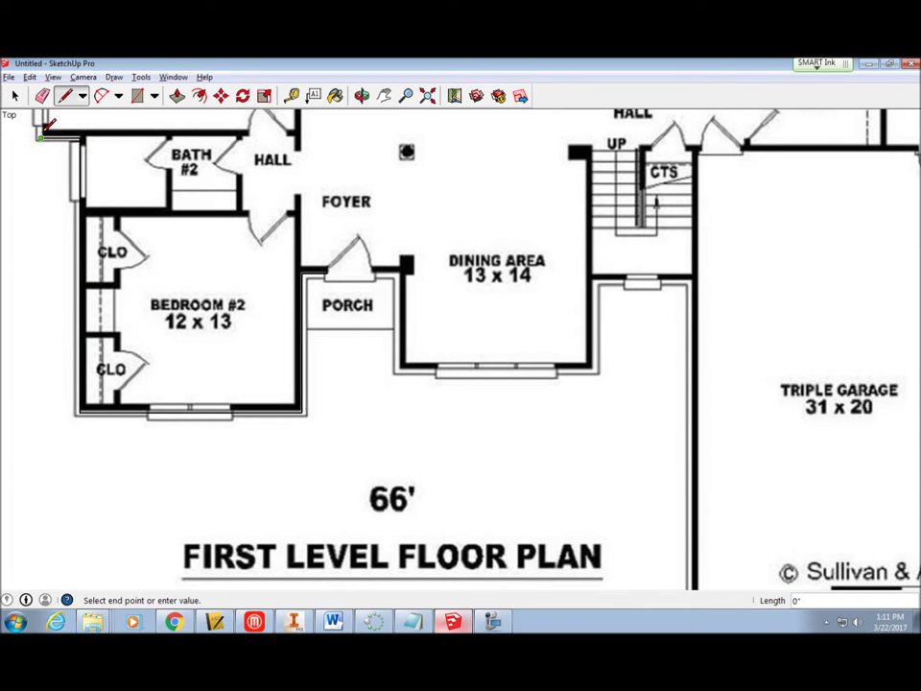
Trace the master bedroom's left wall up to the closet corner
{"action": "middle_click_drag", "start_coordinate": [47, 122], "coordinate": [63, 441], "text": "shift"}
{"action": "left_click", "coordinate": [57, 447]}
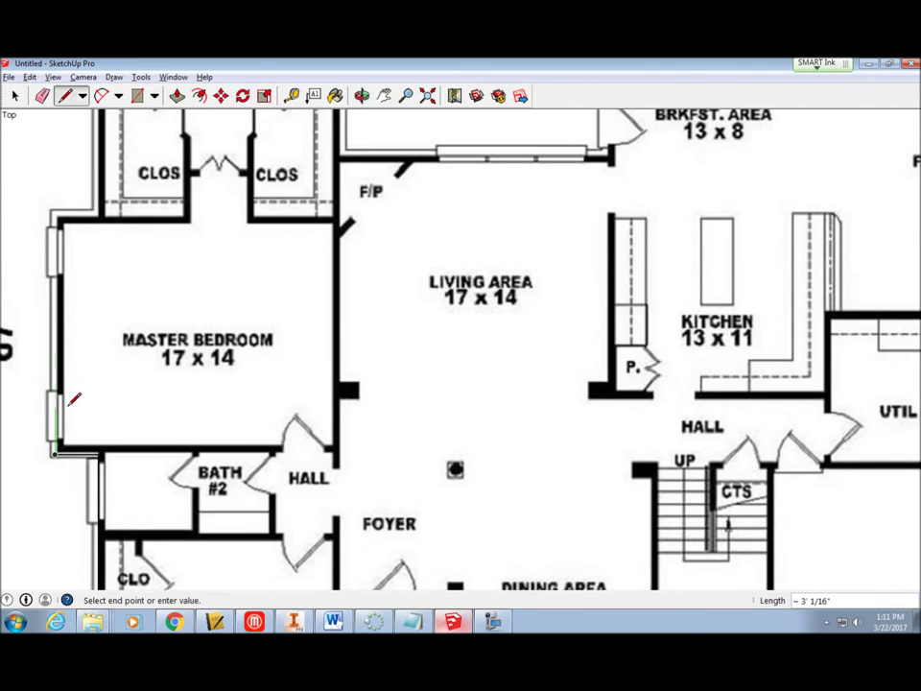
{"action": "left_click", "coordinate": [56, 216]}
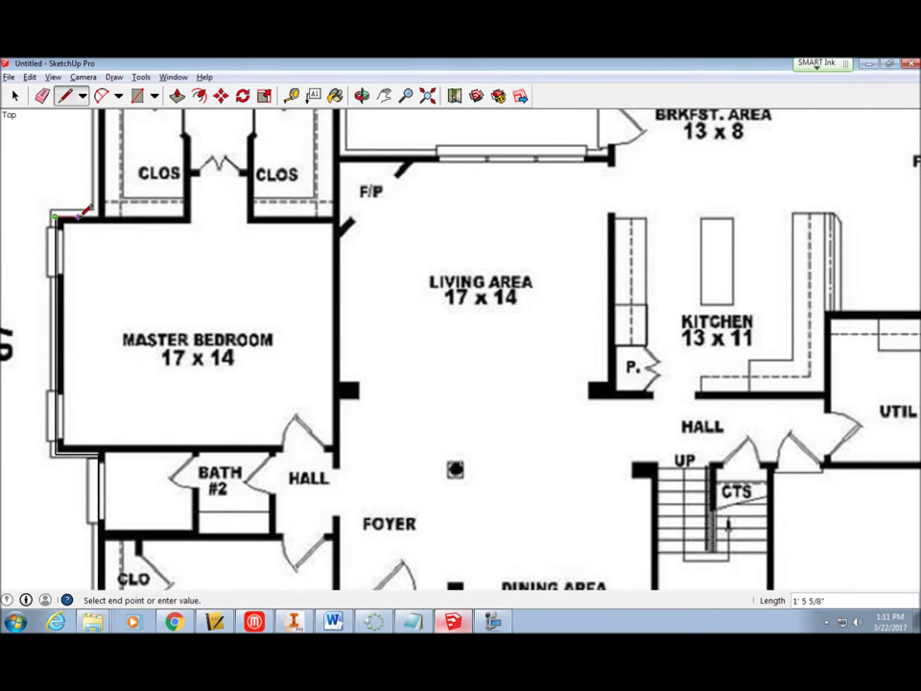
{"action": "left_click", "coordinate": [98, 216]}
Trace the master bath's top and right walls, then the porch's bottom wall to the breakfast-area corner
{"action": "middle_click_drag", "start_coordinate": [125, 153], "coordinate": [65, 458], "text": "shift"}
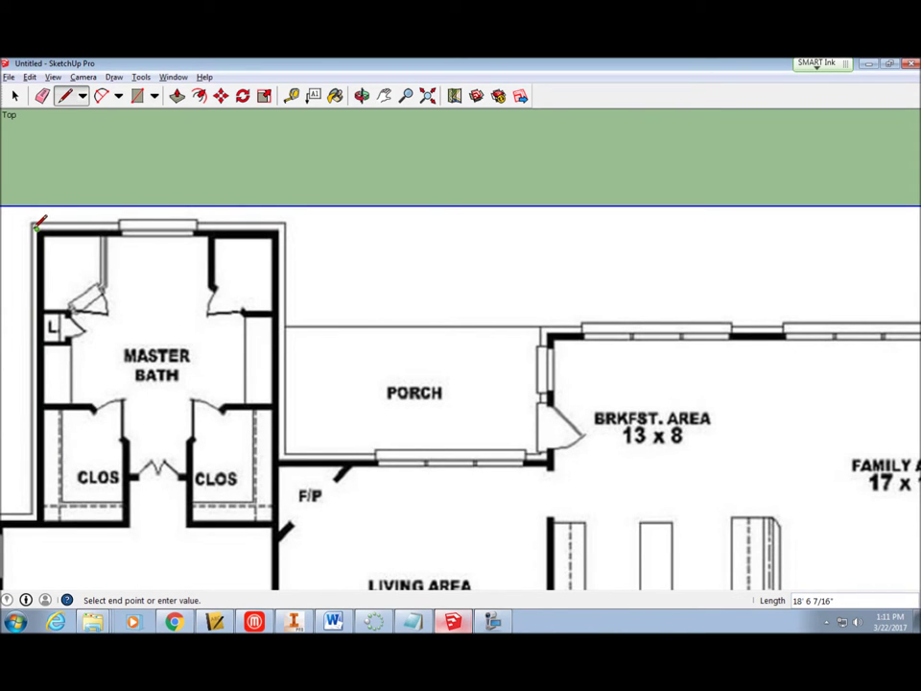
{"action": "left_click", "coordinate": [279, 228]}
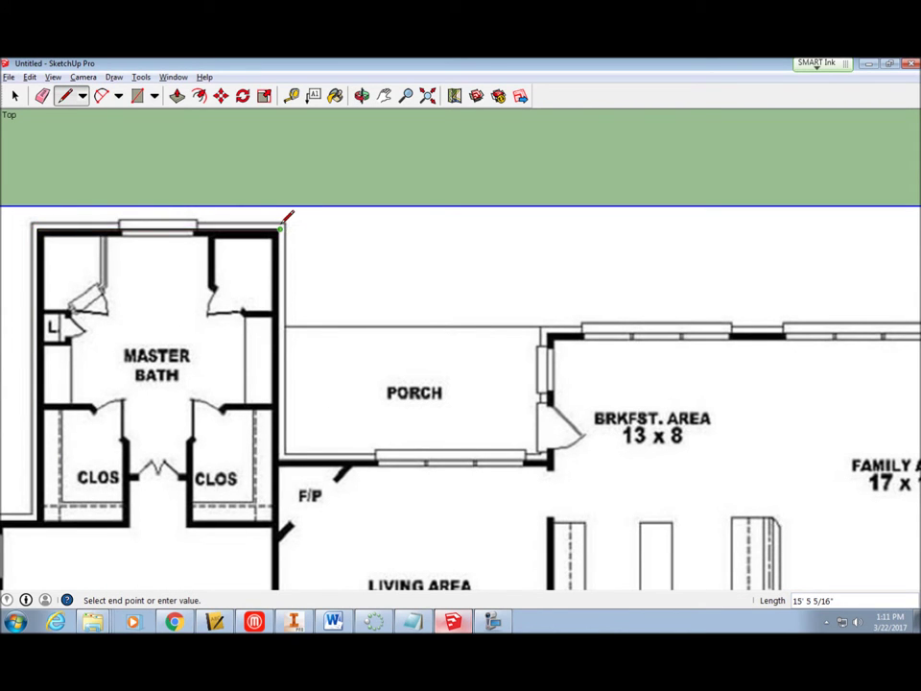
{"action": "left_click", "coordinate": [281, 458]}
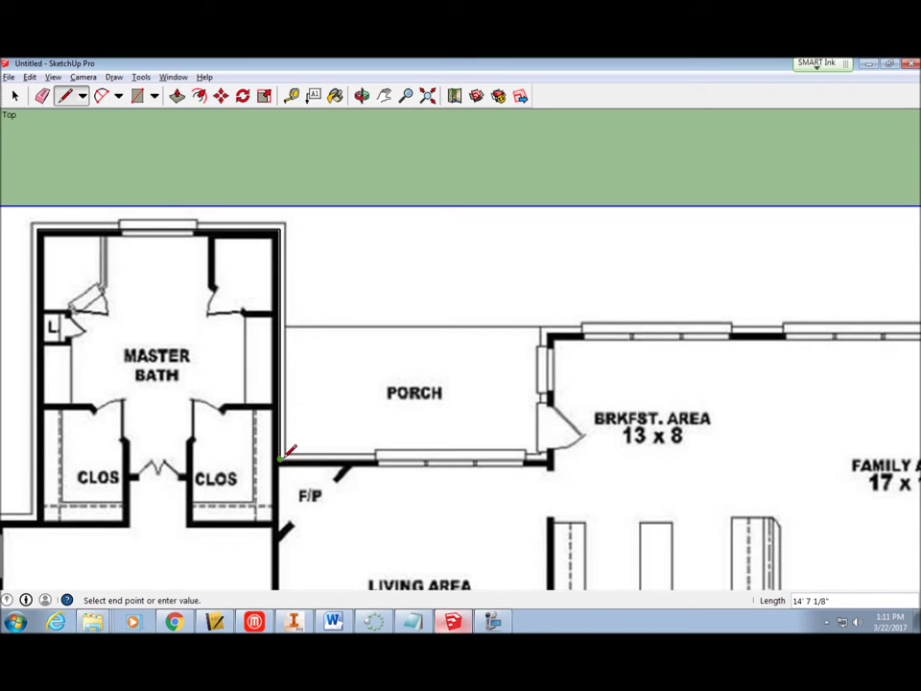
{"action": "left_click", "coordinate": [548, 456]}
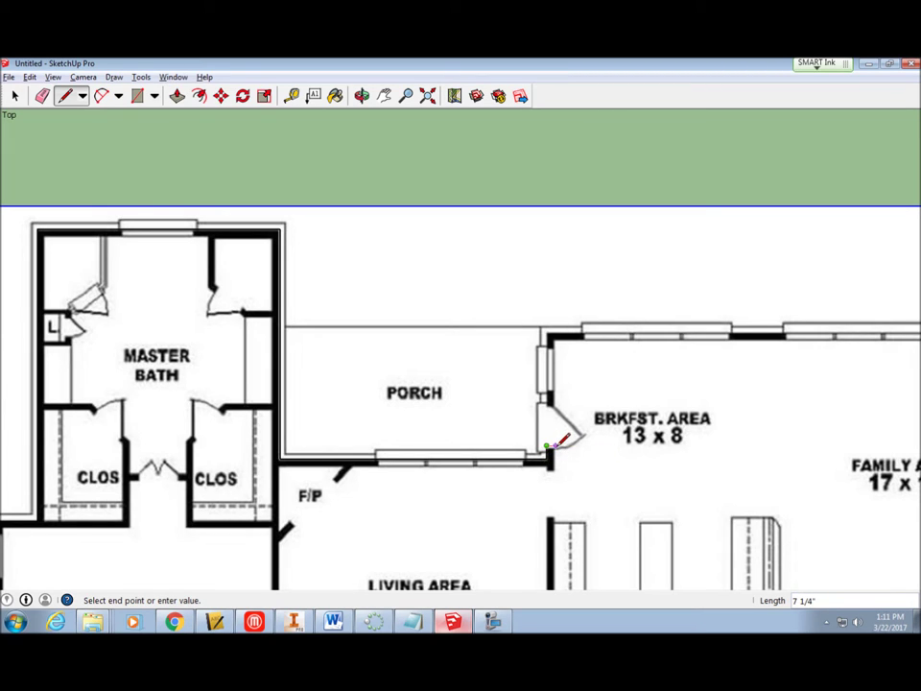
{"action": "left_click", "coordinate": [556, 471]}
{"action": "scroll", "coordinate": [550, 465], "scroll_direction": "up", "scroll_amount": 2}
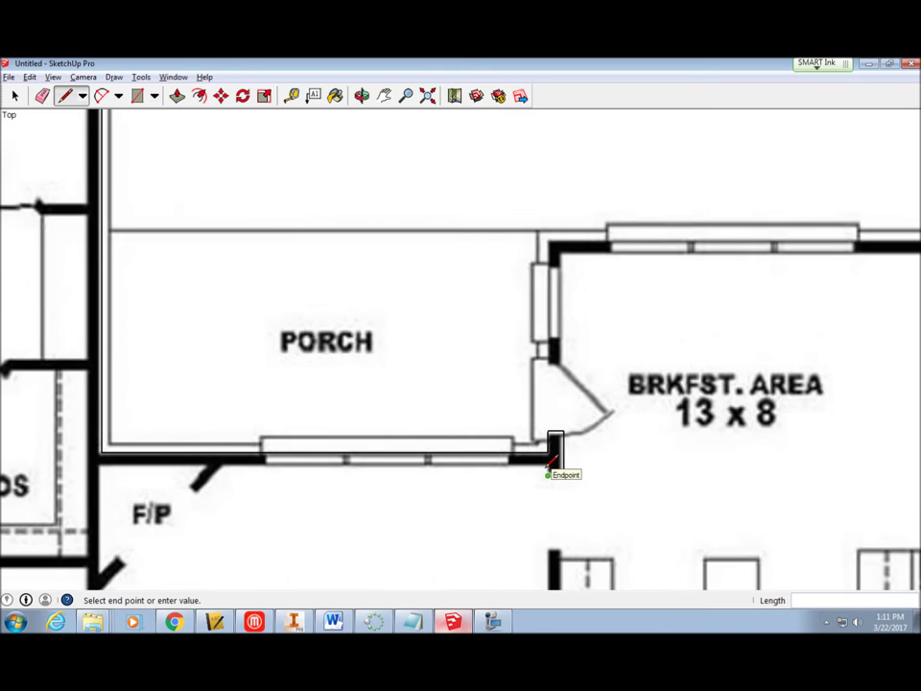
End the porch's lower wall line at its left corner near F/P
{"action": "scroll", "coordinate": [551, 464], "scroll_direction": "up", "scroll_amount": 1}
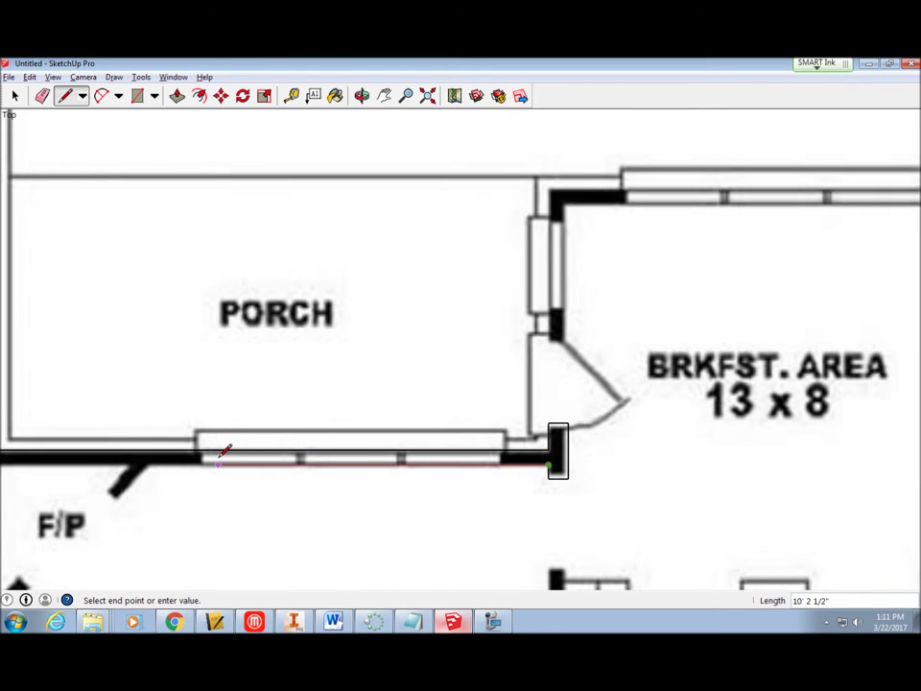
{"action": "scroll", "coordinate": [226, 448], "scroll_direction": "down", "scroll_amount": 1}
{"action": "scroll", "coordinate": [222, 452], "scroll_direction": "down", "scroll_amount": 1}
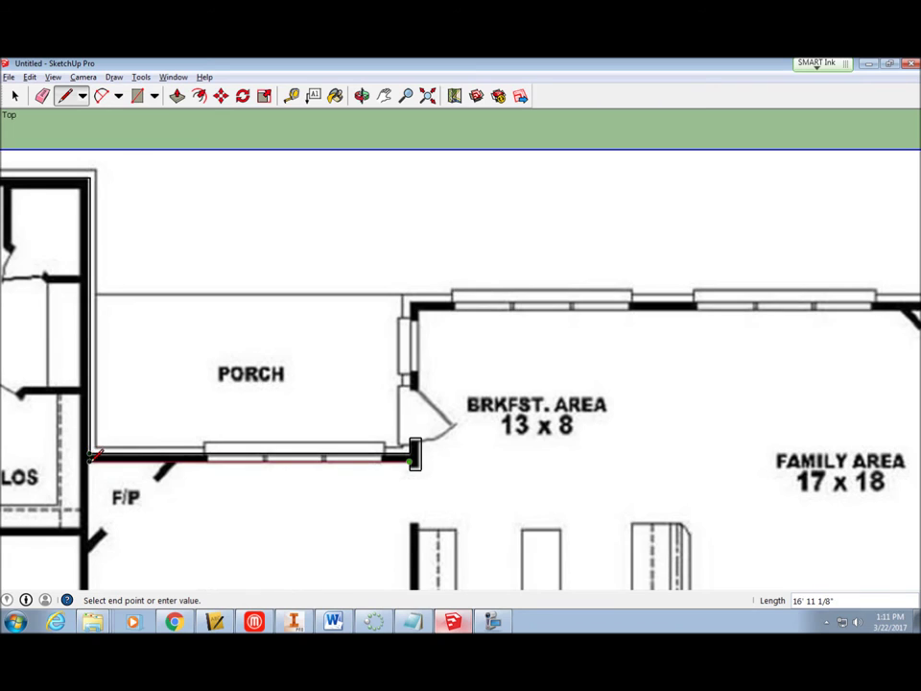
{"action": "scroll", "coordinate": [93, 456], "scroll_direction": "up", "scroll_amount": 1}
{"action": "scroll", "coordinate": [94, 452], "scroll_direction": "up", "scroll_amount": 3}
{"action": "scroll", "coordinate": [94, 451], "scroll_direction": "up", "scroll_amount": 2}
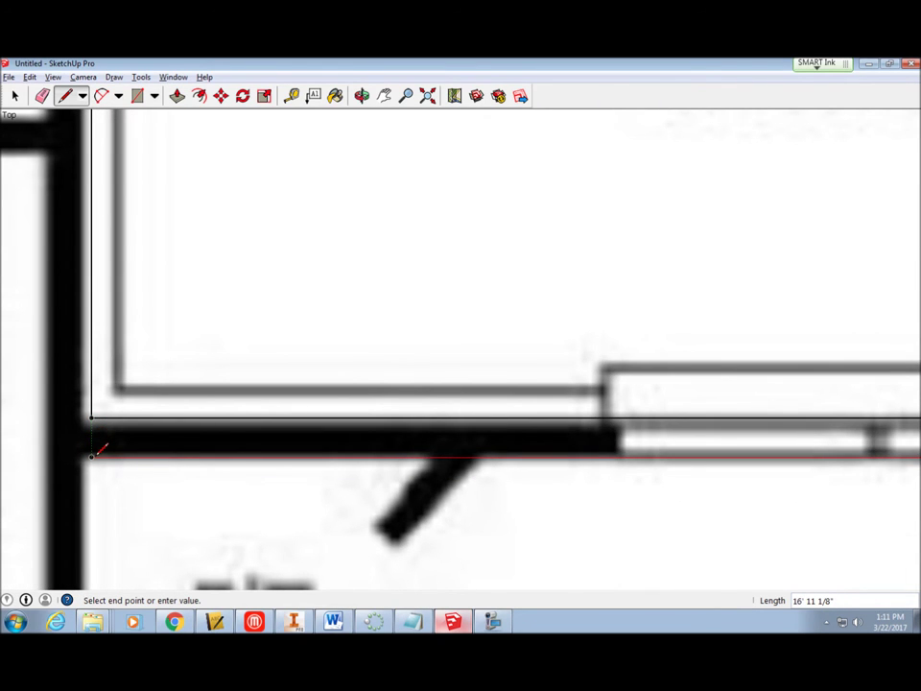
{"action": "left_click", "coordinate": [92, 456]}
Trace an edge down the living area's left wall to the stub by the hall
{"action": "scroll", "coordinate": [100, 477], "scroll_direction": "up", "scroll_amount": 1}
{"action": "scroll", "coordinate": [93, 470], "scroll_direction": "down", "scroll_amount": 3}
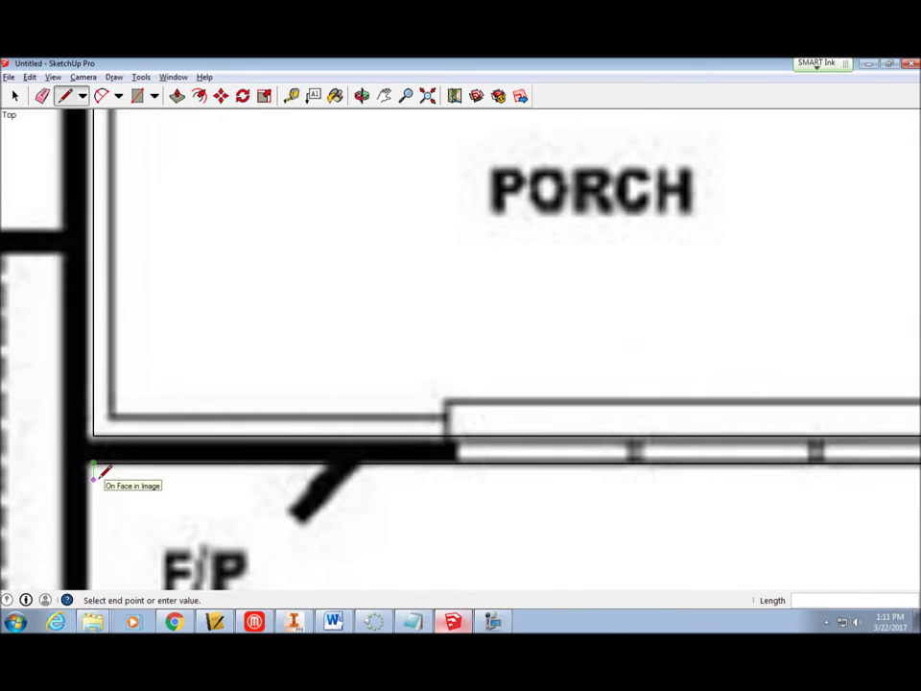
{"action": "scroll", "coordinate": [96, 472], "scroll_direction": "down", "scroll_amount": 2}
{"action": "scroll", "coordinate": [103, 476], "scroll_direction": "down", "scroll_amount": 3}
{"action": "mouse_move", "coordinate": [106, 479]}
{"action": "middle_mouse_down", "text": "shift"}
{"action": "mouse_move", "coordinate": [163, 246]}
{"action": "mouse_move", "coordinate": [229, 215]}
{"action": "middle_mouse_up", "text": "shift"}
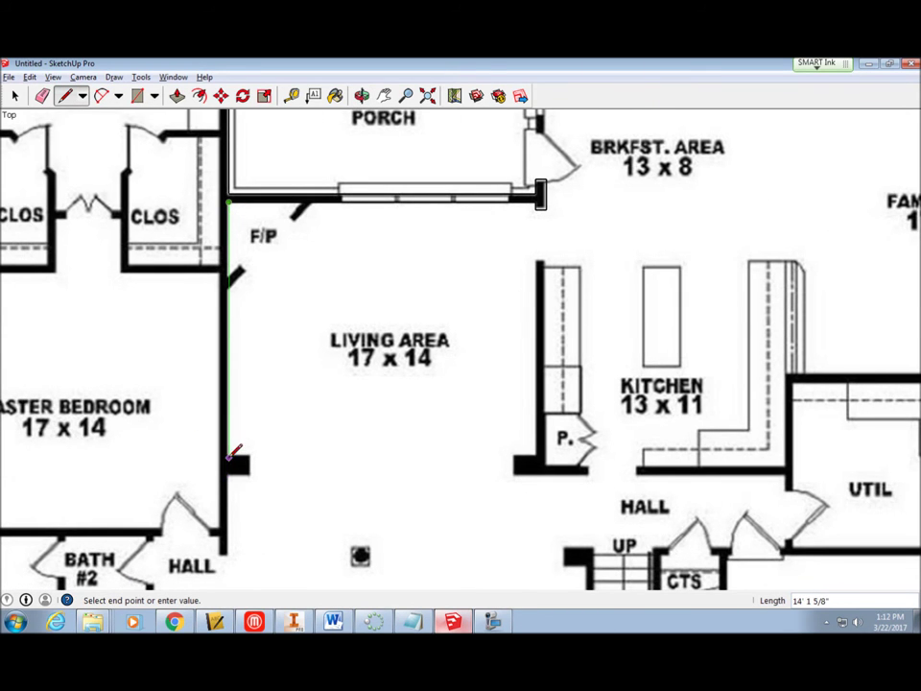
{"action": "left_click", "coordinate": [229, 457]}
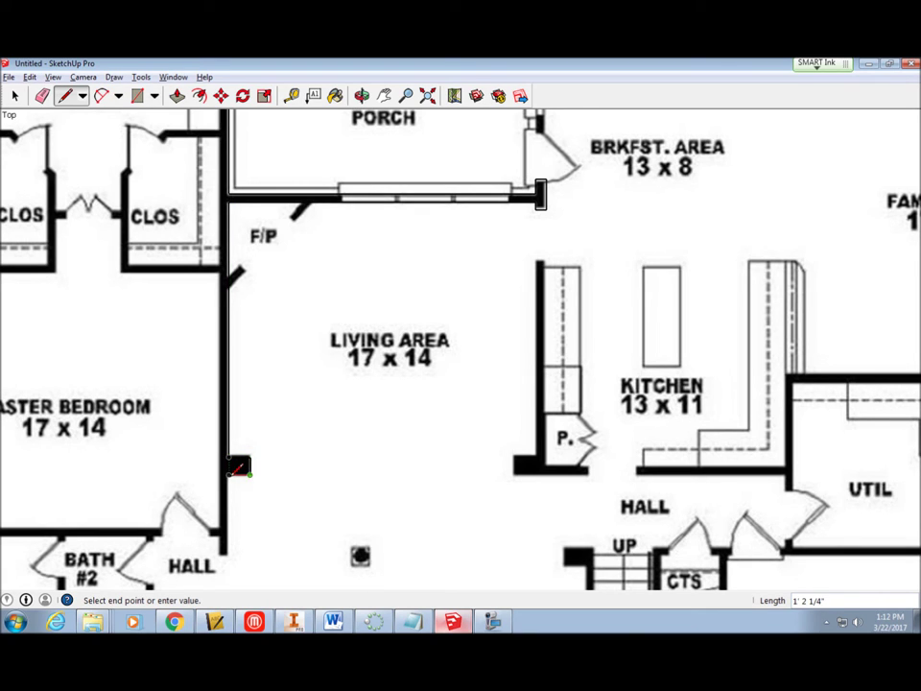
Trace edges around the small wall jog and down the living-area wall to the hall corner
{"action": "scroll", "coordinate": [231, 471], "scroll_direction": "up", "scroll_amount": 3}
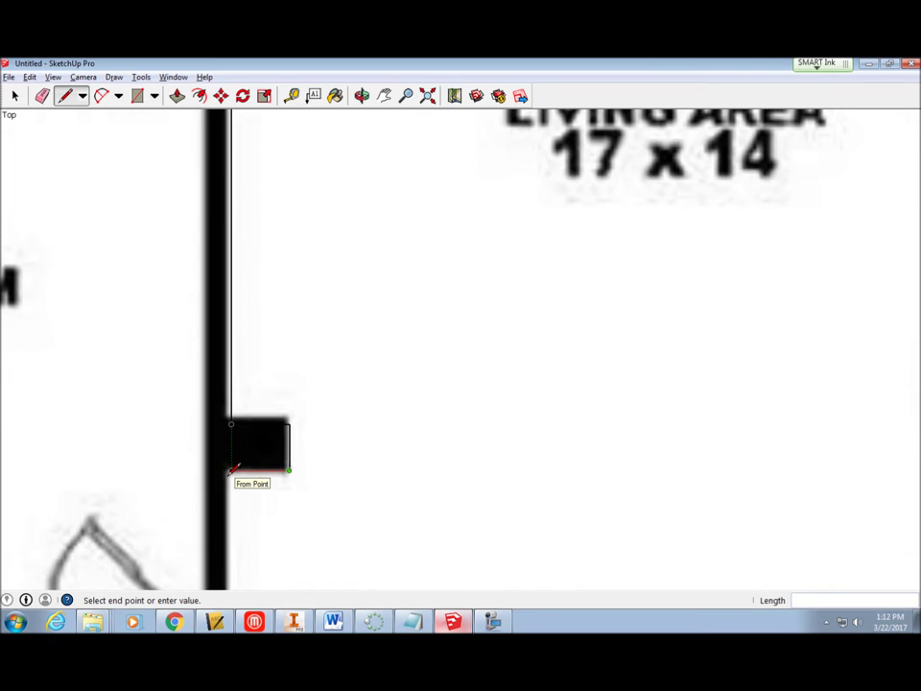
{"action": "left_click", "coordinate": [230, 469]}
{"action": "scroll", "coordinate": [232, 528], "scroll_direction": "down", "scroll_amount": 2}
{"action": "middle_click_drag", "start_coordinate": [232, 529], "coordinate": [222, 239], "text": "shift"}
{"action": "left_click", "coordinate": [218, 327]}
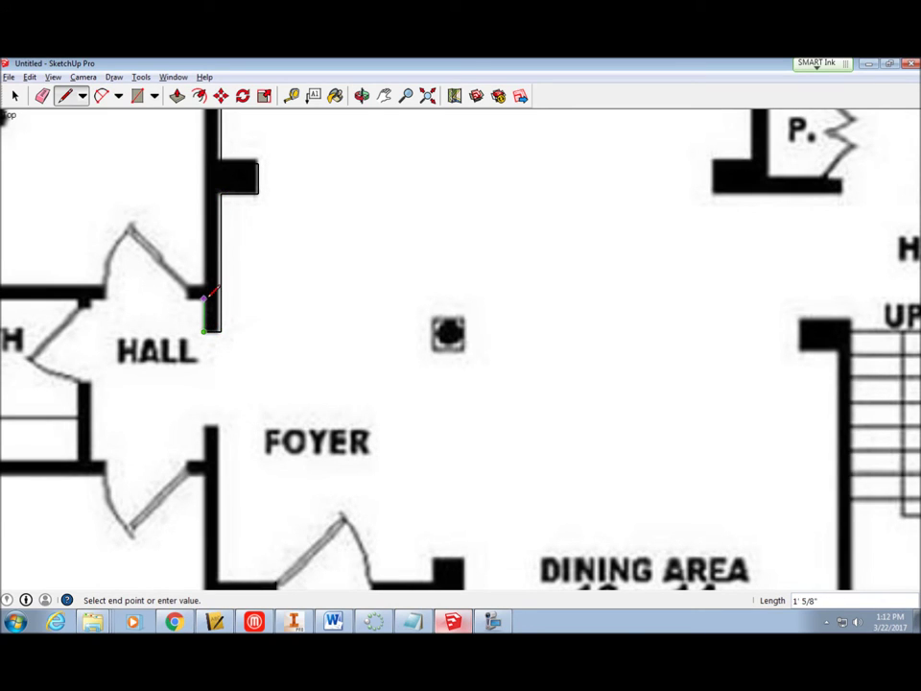
{"action": "left_click", "coordinate": [204, 298]}
{"action": "middle_click_drag", "start_coordinate": [224, 217], "coordinate": [185, 371], "text": "shift"}
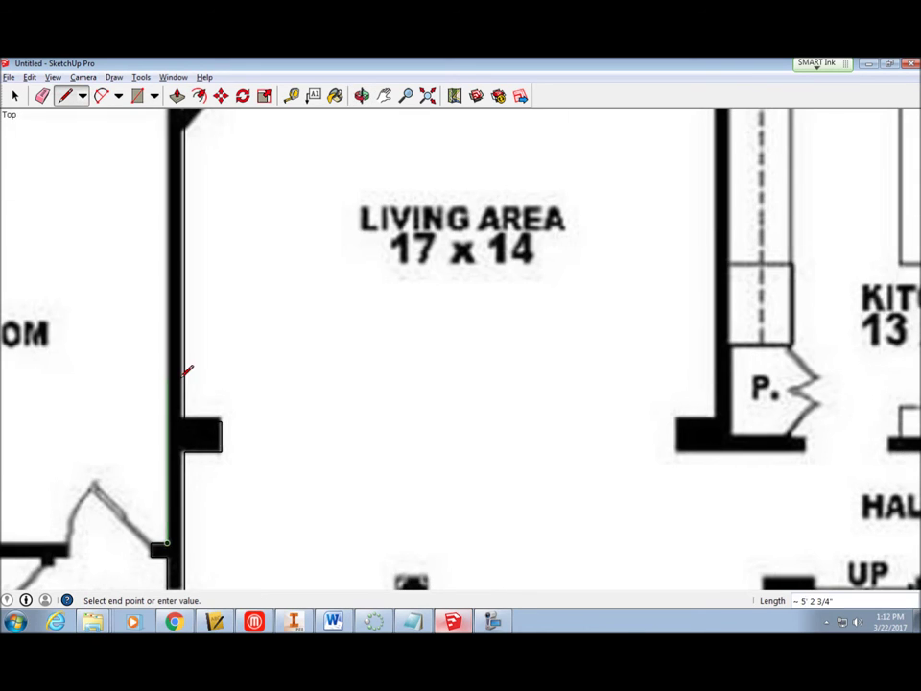
{"action": "middle_click_drag", "start_coordinate": [171, 208], "coordinate": [151, 479], "text": "shift"}
{"action": "scroll", "coordinate": [150, 480], "scroll_direction": "down", "scroll_amount": 1}
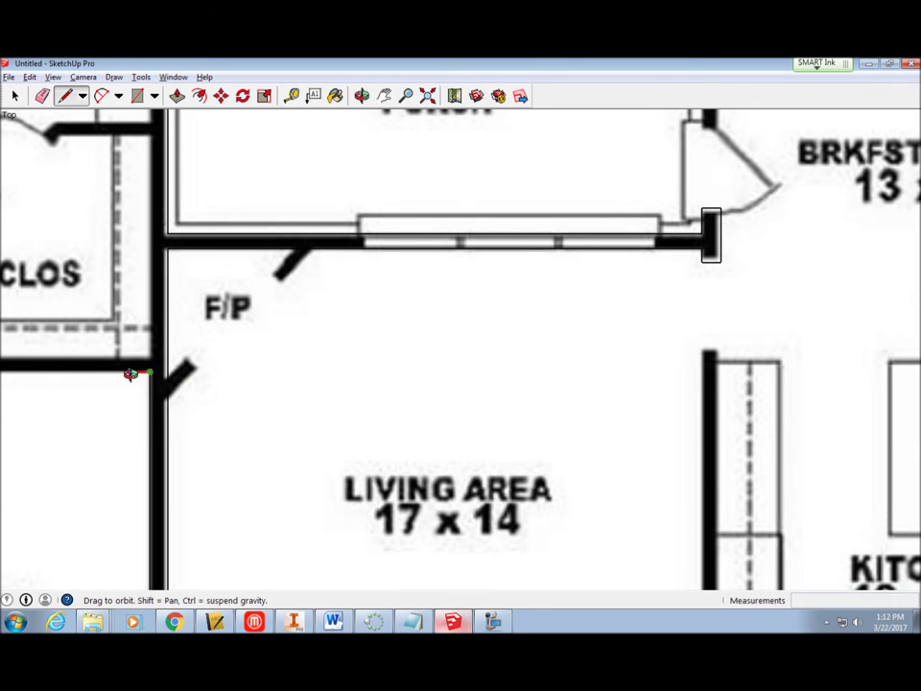
{"action": "middle_click_drag", "start_coordinate": [129, 370], "coordinate": [360, 359], "text": "shift"}
Outline the hall closet's bottom wall and its angled corner with edges
{"action": "left_click", "coordinate": [213, 346]}
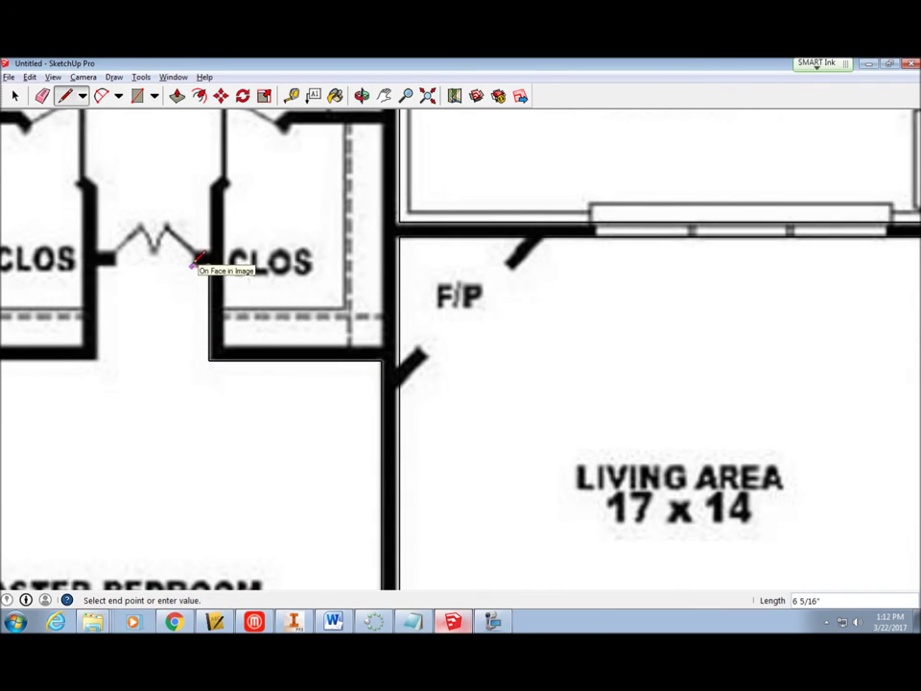
{"action": "scroll", "coordinate": [218, 182], "scroll_direction": "up", "scroll_amount": 3}
{"action": "left_click", "coordinate": [237, 159]}
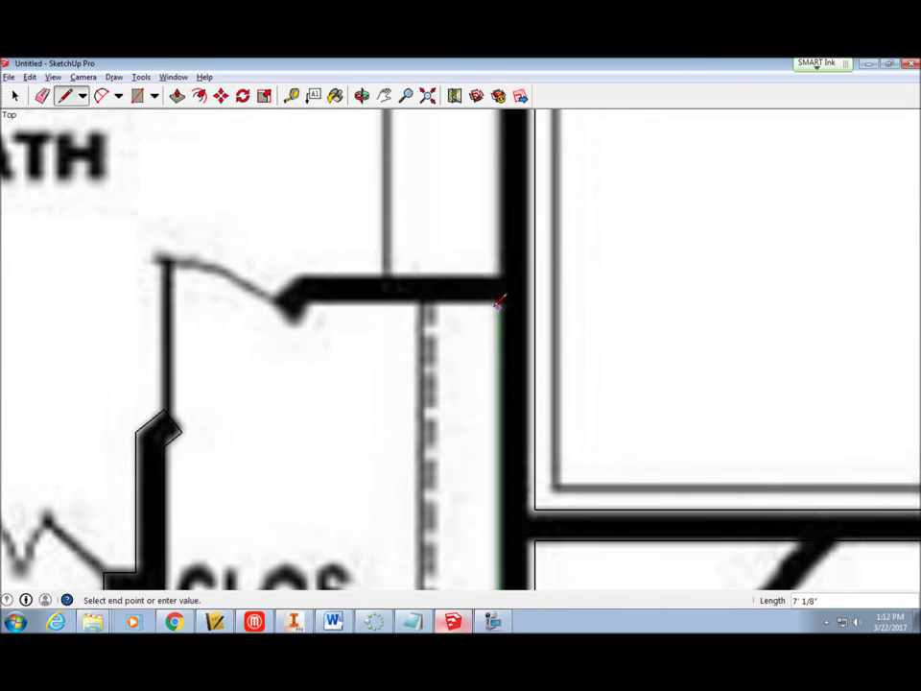
{"action": "left_click", "coordinate": [307, 305]}
{"action": "left_click", "coordinate": [294, 319]}
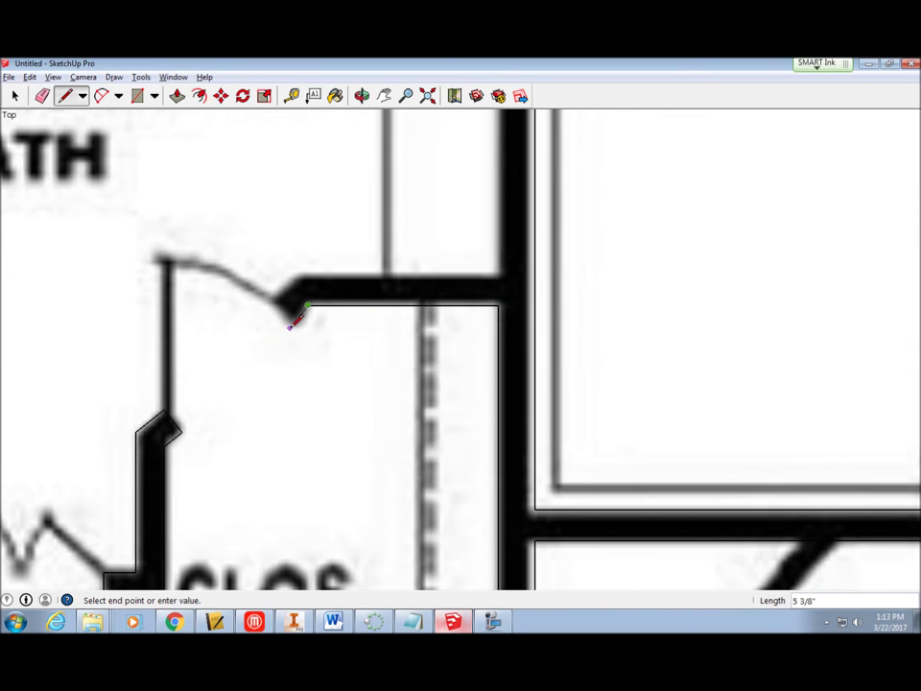
{"action": "scroll", "coordinate": [282, 308], "scroll_direction": "up", "scroll_amount": 3}
{"action": "left_click", "coordinate": [266, 293]}
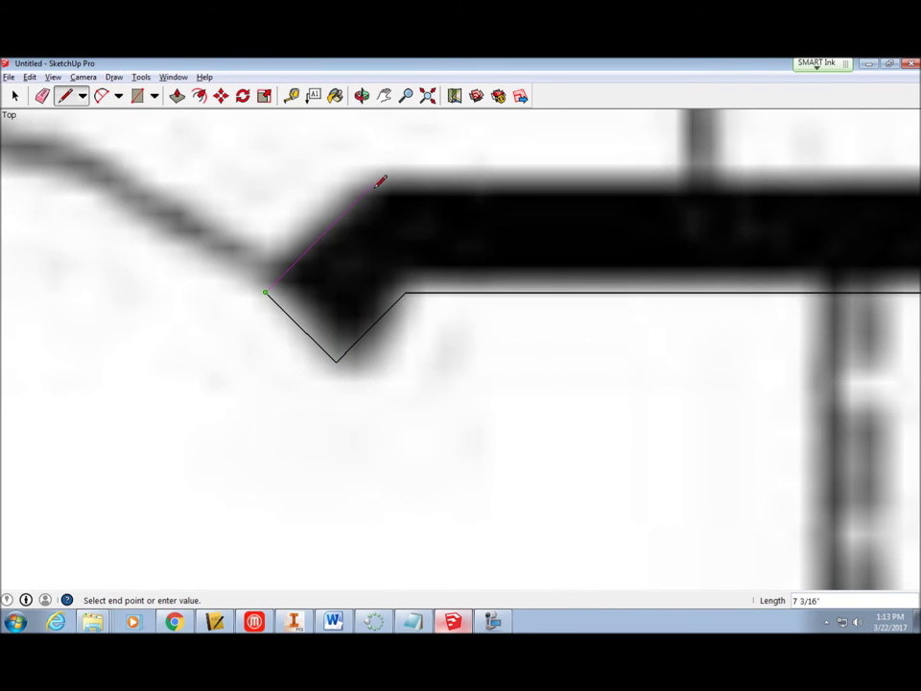
Trace an edge along the master bath's top wall and fix a vertex at the angled wall corner
{"action": "scroll", "coordinate": [241, 370], "scroll_direction": "down", "scroll_amount": 3}
{"action": "scroll", "coordinate": [230, 355], "scroll_direction": "down", "scroll_amount": 2}
{"action": "scroll", "coordinate": [226, 339], "scroll_direction": "up", "scroll_amount": 3}
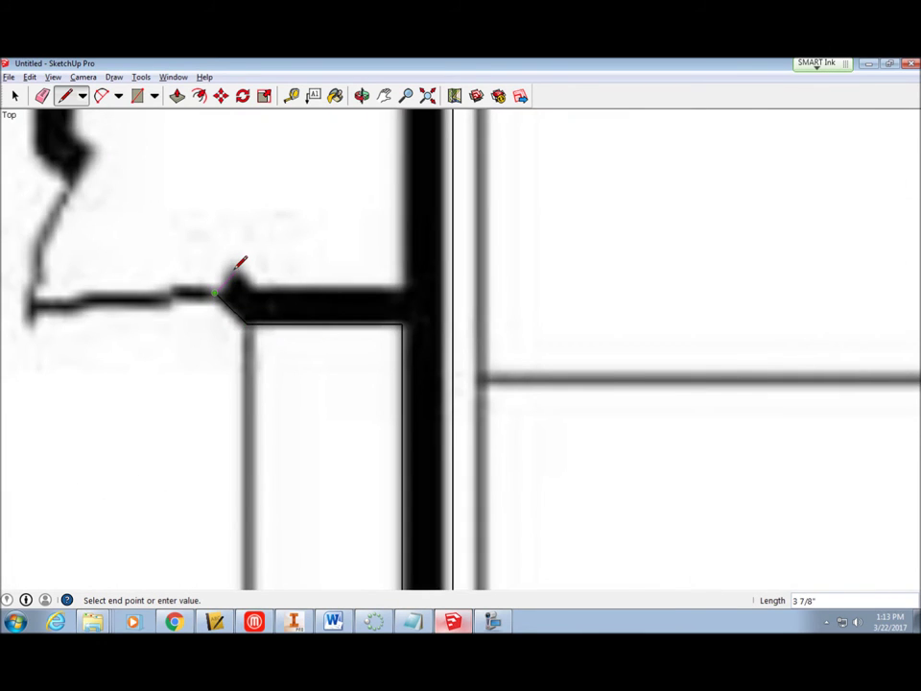
{"action": "scroll", "coordinate": [236, 267], "scroll_direction": "up", "scroll_amount": 3}
{"action": "left_click", "coordinate": [648, 323]}
{"action": "scroll", "coordinate": [662, 220], "scroll_direction": "up", "scroll_amount": 3}
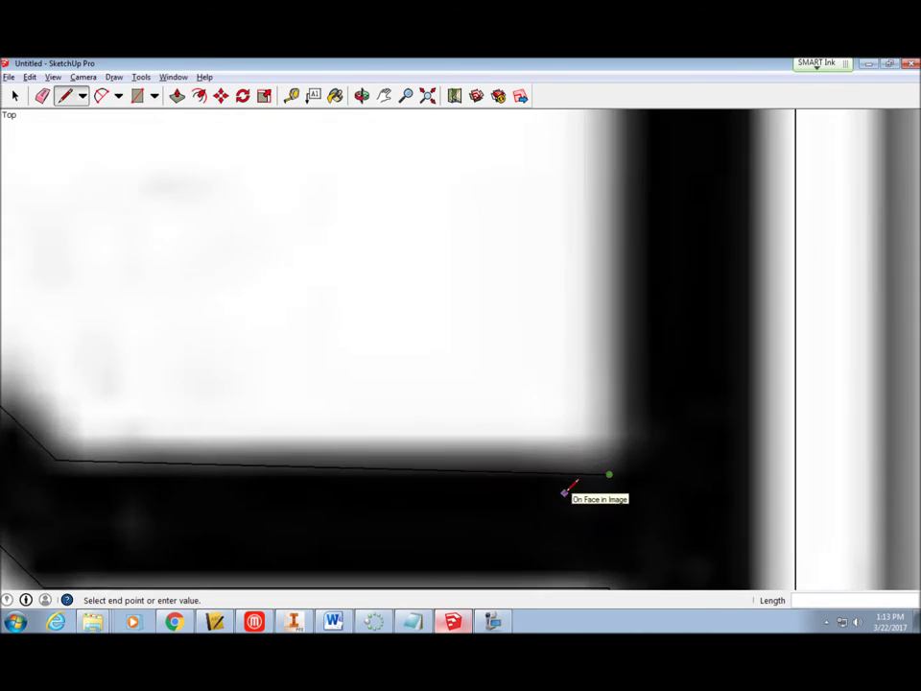
{"action": "scroll", "coordinate": [570, 488], "scroll_direction": "down", "scroll_amount": 3}
{"action": "scroll", "coordinate": [329, 213], "scroll_direction": "down", "scroll_amount": 3}
{"action": "scroll", "coordinate": [342, 412], "scroll_direction": "up", "scroll_amount": 3}
{"action": "left_click", "coordinate": [342, 411]}
{"action": "scroll", "coordinate": [219, 472], "scroll_direction": "up", "scroll_amount": 2}
{"action": "scroll", "coordinate": [220, 472], "scroll_direction": "down", "scroll_amount": 3}
{"action": "scroll", "coordinate": [362, 201], "scroll_direction": "up", "scroll_amount": 3}
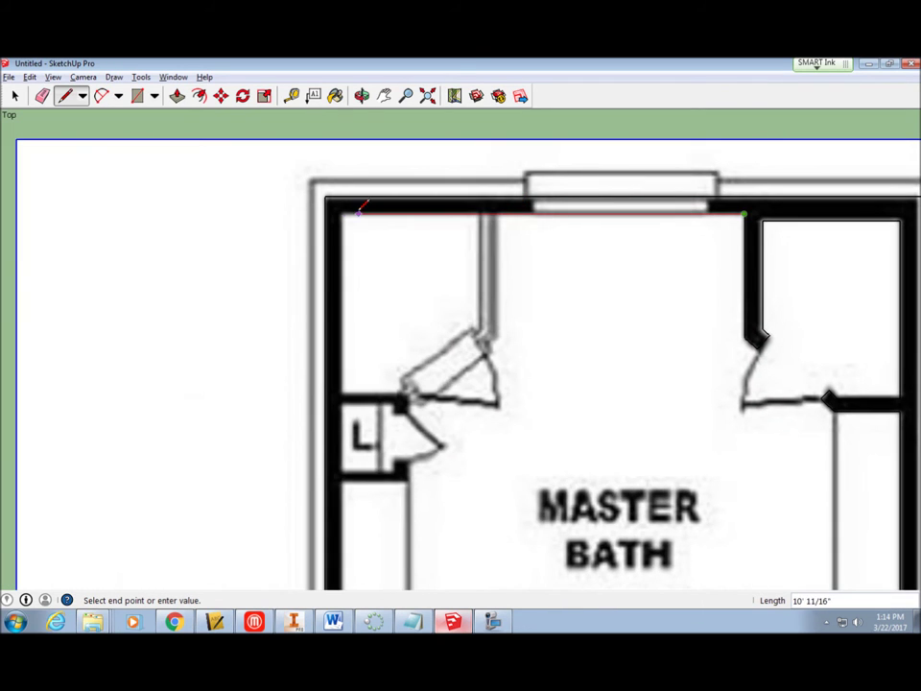
Close the linen closet outline at its corner and begin a line at the lower closet corner
{"action": "left_click", "coordinate": [403, 394]}
{"action": "left_click", "coordinate": [393, 464]}
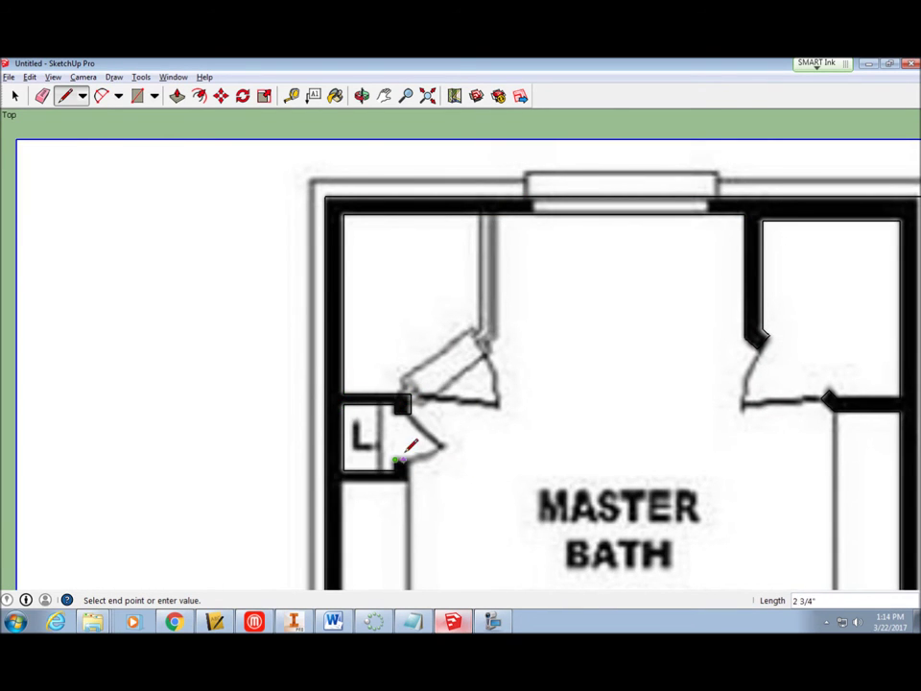
{"action": "scroll", "coordinate": [416, 432], "scroll_direction": "up", "scroll_amount": 3}
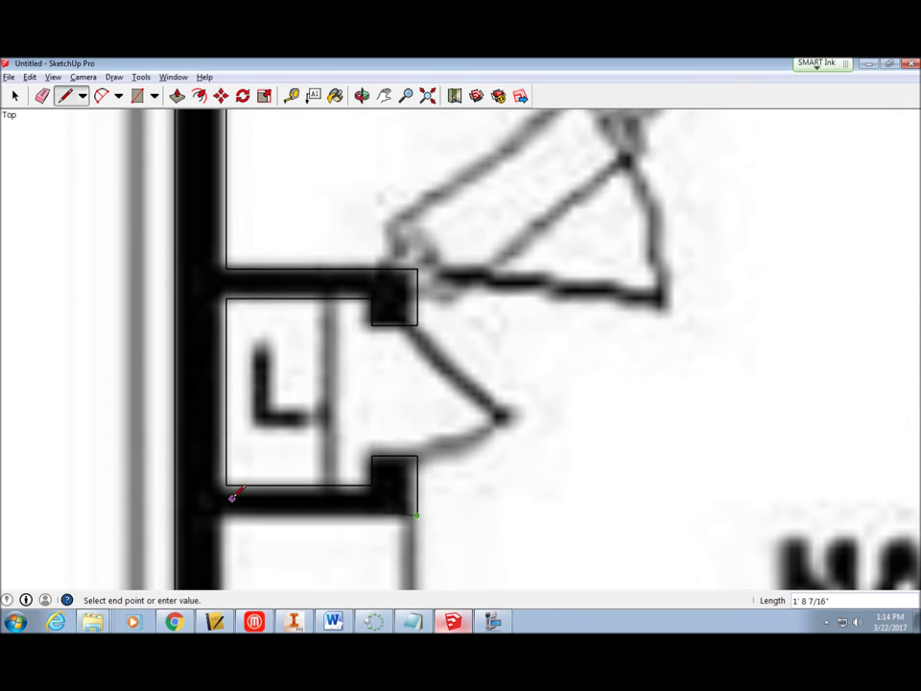
{"action": "scroll", "coordinate": [230, 493], "scroll_direction": "down", "scroll_amount": 3}
{"action": "scroll", "coordinate": [462, 376], "scroll_direction": "up", "scroll_amount": 2}
{"action": "scroll", "coordinate": [501, 408], "scroll_direction": "down", "scroll_amount": 3}
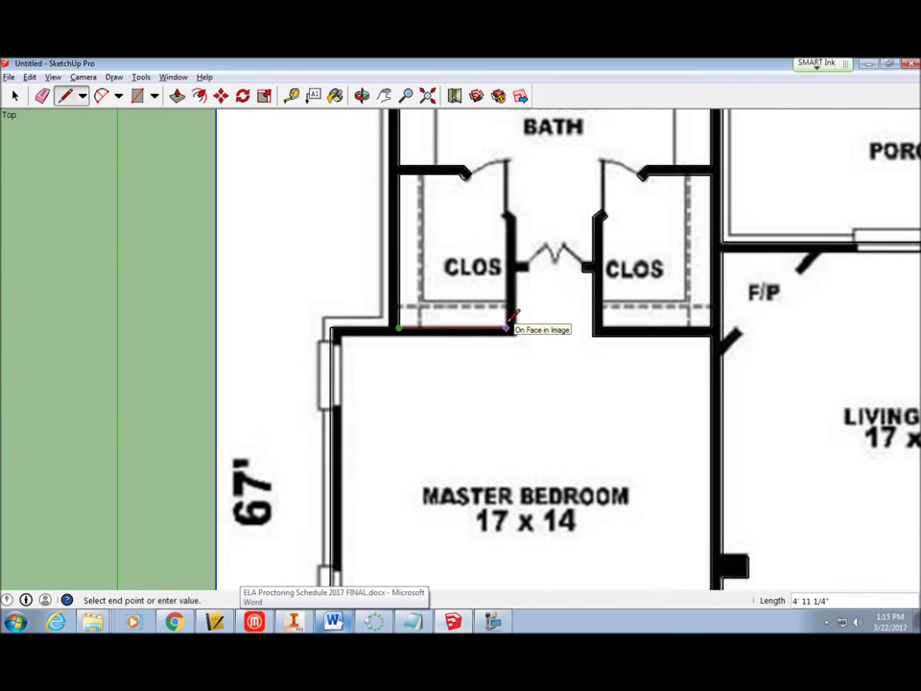
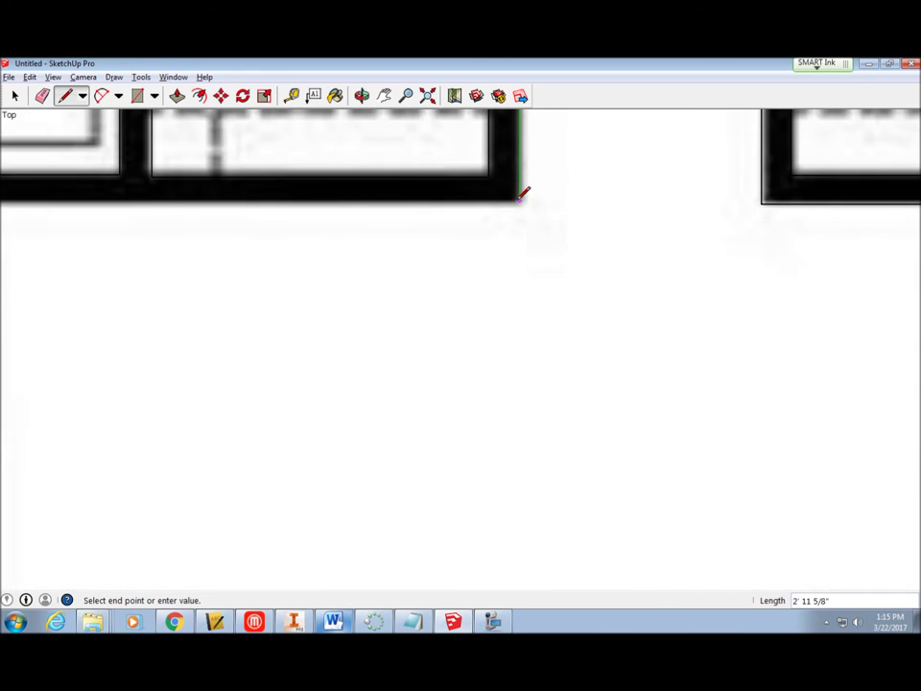
Trace the next Bedroom #2 wall edge to its corner and end that line
{"action": "left_click", "coordinate": [303, 573]}
{"action": "scroll", "coordinate": [676, 564], "scroll_direction": "up", "scroll_amount": 3}
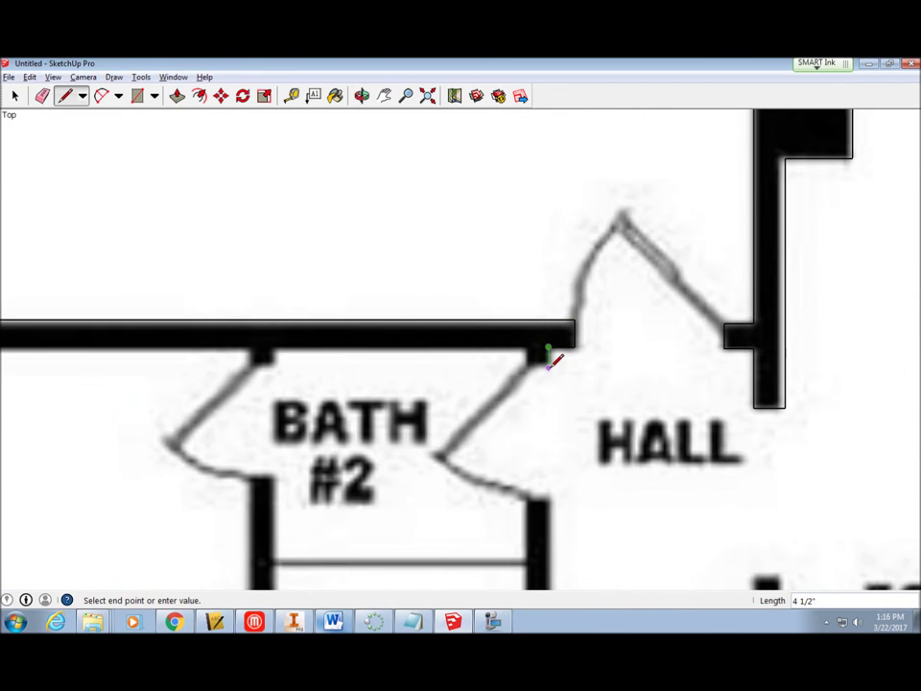
{"action": "key", "text": "o"}
{"action": "middle_click_drag", "start_coordinate": [154, 355], "coordinate": [509, 177], "text": "shift"}
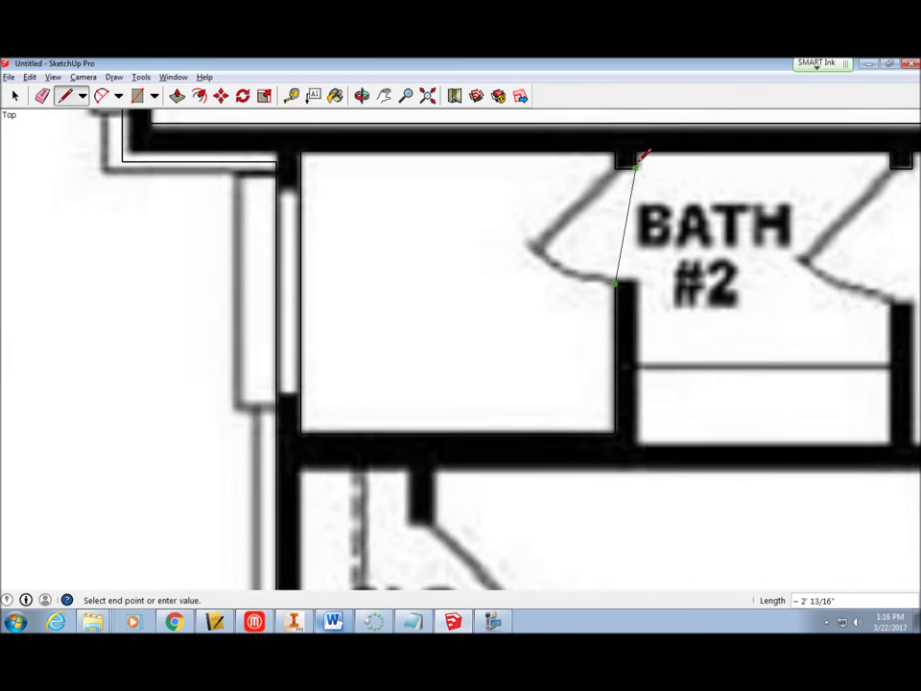
{"action": "scroll", "coordinate": [642, 504], "scroll_direction": "up", "scroll_amount": 1}
{"action": "scroll", "coordinate": [758, 289], "scroll_direction": "down", "scroll_amount": 2}
{"action": "left_click", "coordinate": [749, 298]}
{"action": "key", "text": "Escape"}
Trace a new line along the closet walls and the bedroom's bottom wall
{"action": "left_click", "coordinate": [307, 420]}
{"action": "middle_click_drag", "start_coordinate": [391, 451], "coordinate": [386, 207], "text": "shift"}
{"action": "left_click", "coordinate": [401, 372]}
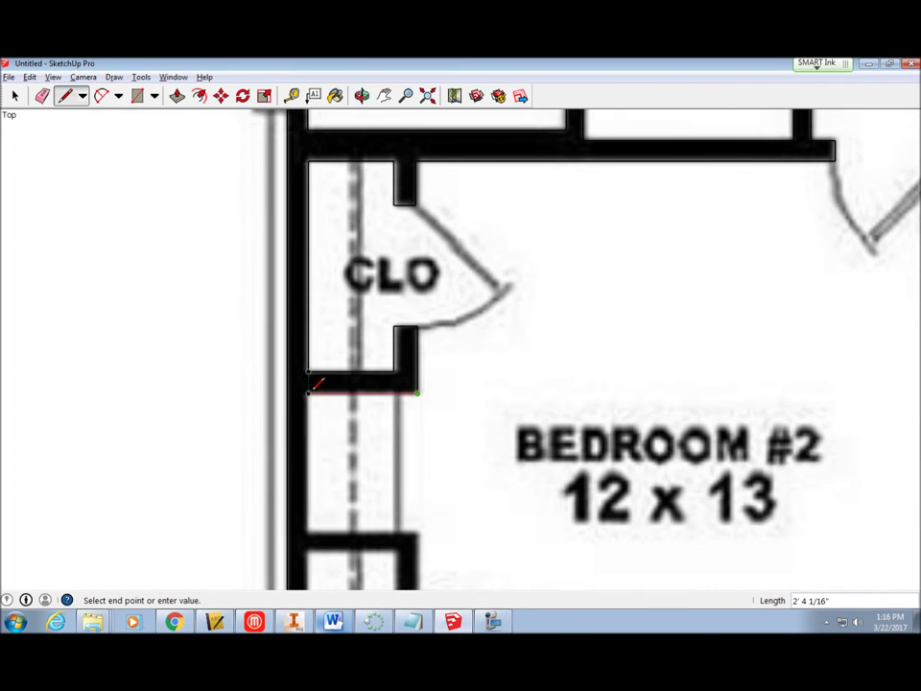
{"action": "left_click", "coordinate": [399, 535]}
{"action": "middle_click_drag", "start_coordinate": [405, 506], "coordinate": [350, 302], "text": "shift"}
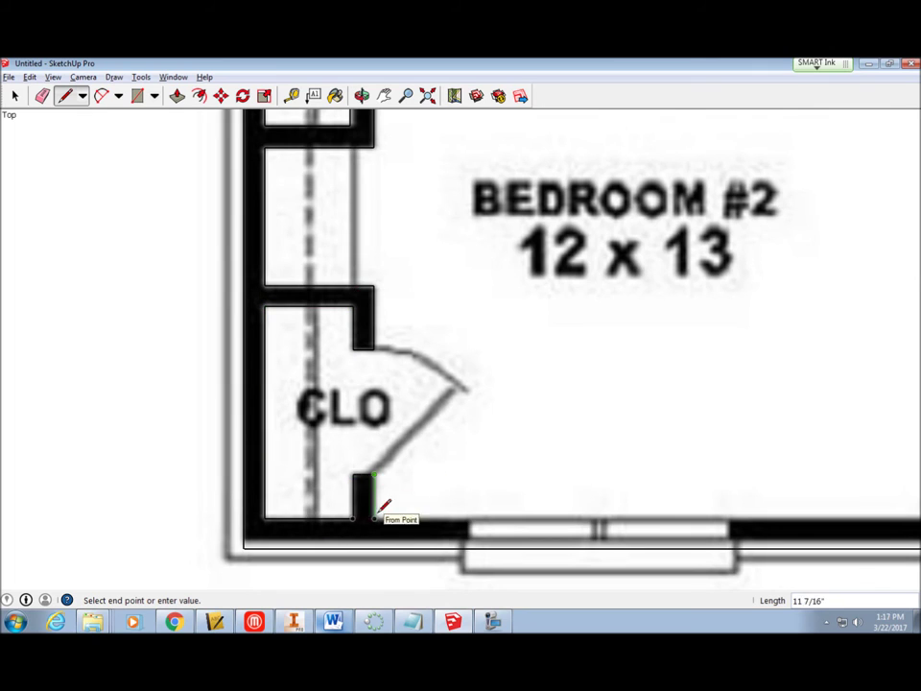
{"action": "left_click", "coordinate": [383, 504]}
{"action": "middle_click_drag", "start_coordinate": [672, 518], "coordinate": [348, 496], "text": "shift"}
{"action": "left_click", "coordinate": [624, 506]}
Trace down the foyer wall and close the outline into one wall face
{"action": "middle_click_drag", "start_coordinate": [623, 144], "coordinate": [533, 547], "text": "shift"}
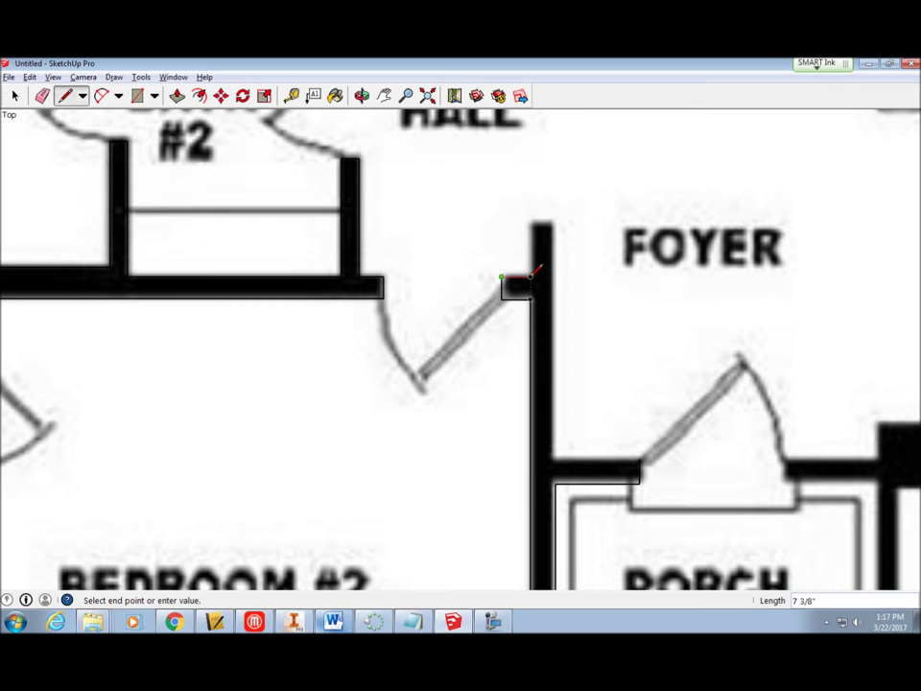
{"action": "left_click", "coordinate": [551, 223]}
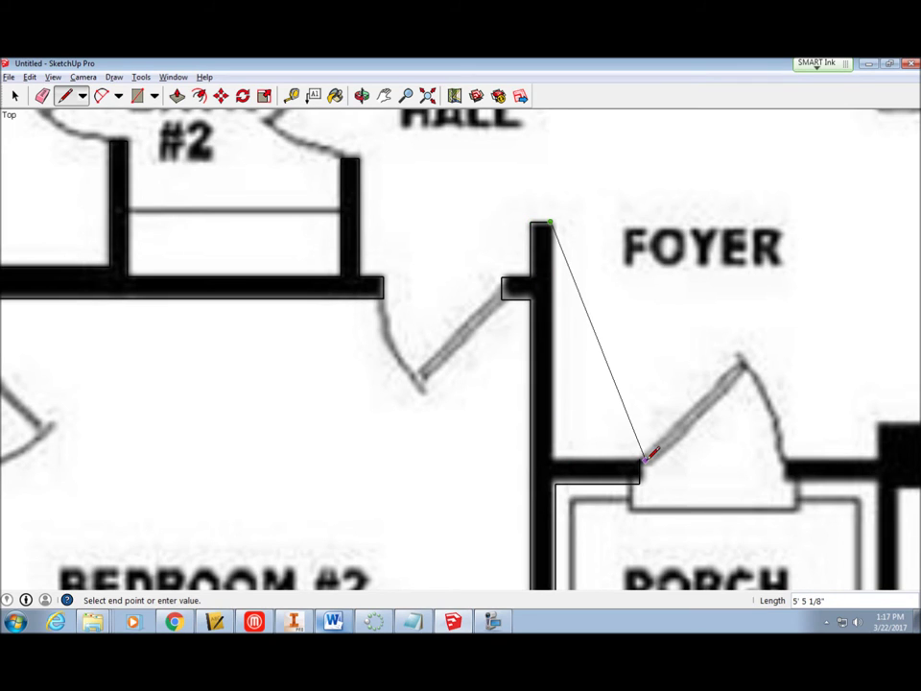
{"action": "left_click", "coordinate": [551, 460]}
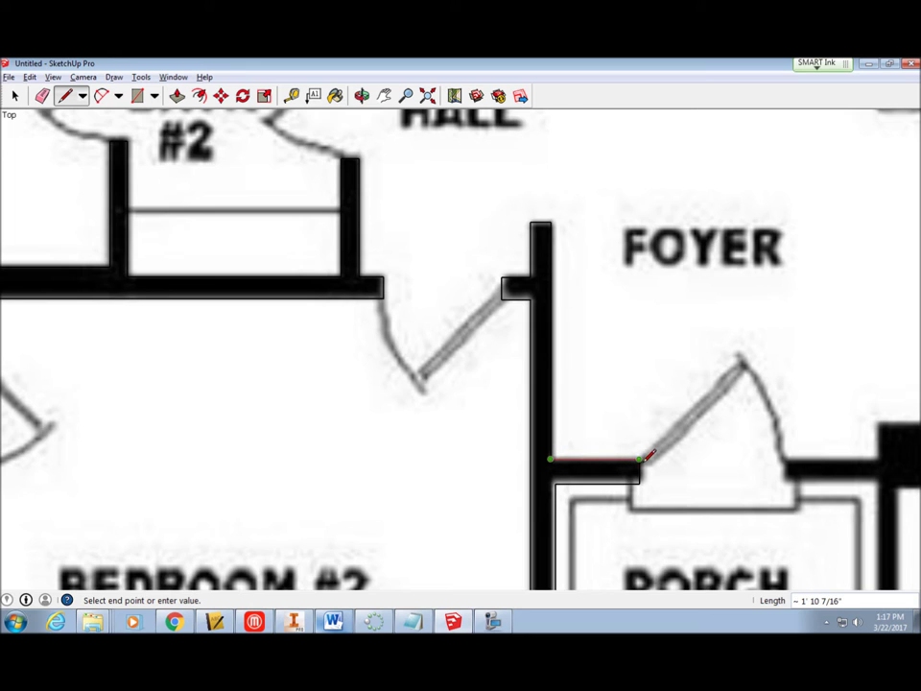
{"action": "left_click", "coordinate": [640, 460]}
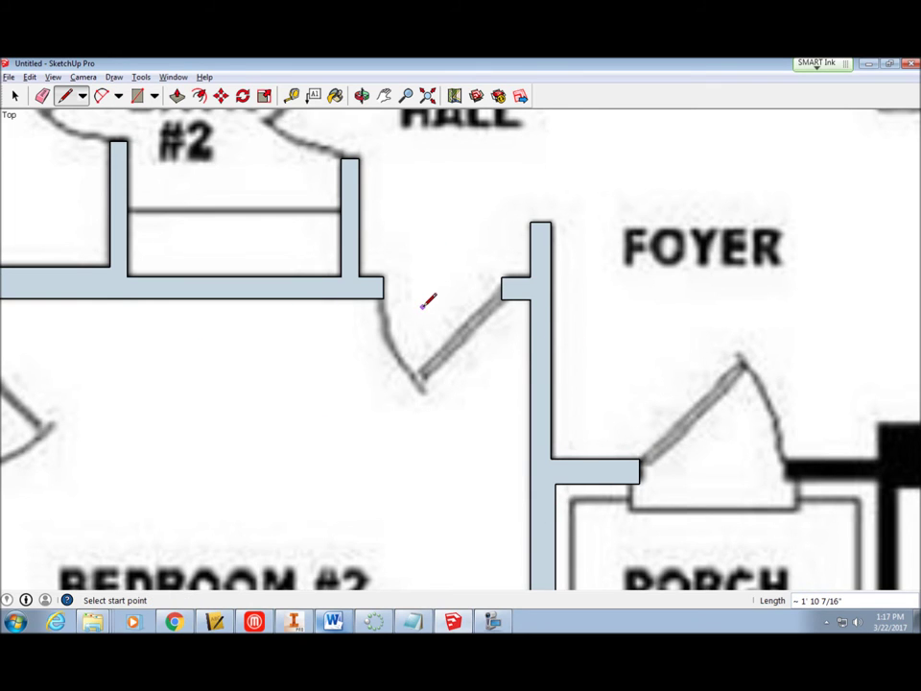
{"action": "scroll", "coordinate": [427, 301], "scroll_direction": "down", "scroll_amount": 2}
{"action": "scroll", "coordinate": [430, 303], "scroll_direction": "down", "scroll_amount": 2}
Paint the bedroom-wing and foyer wall face with red Color_A06, then close the Materials panel
{"action": "scroll", "coordinate": [430, 303], "scroll_direction": "down", "scroll_amount": 1}
{"action": "scroll", "coordinate": [422, 269], "scroll_direction": "down", "scroll_amount": 1}
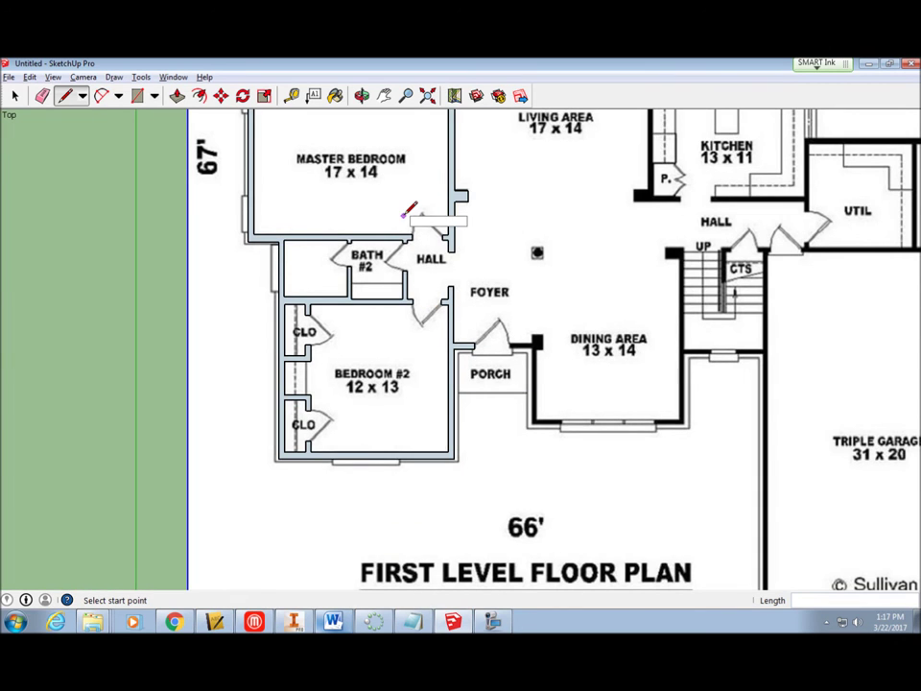
{"action": "mouse_move", "coordinate": [408, 209]}
{"action": "middle_mouse_down", "text": "shift"}
{"action": "mouse_move", "coordinate": [414, 323]}
{"action": "mouse_move", "coordinate": [404, 424]}
{"action": "mouse_move", "coordinate": [469, 376]}
{"action": "mouse_move", "coordinate": [357, 385]}
{"action": "middle_mouse_up", "text": "shift"}
{"action": "scroll", "coordinate": [410, 421], "scroll_direction": "down", "scroll_amount": 1}
{"action": "scroll", "coordinate": [410, 421], "scroll_direction": "down", "scroll_amount": 1}
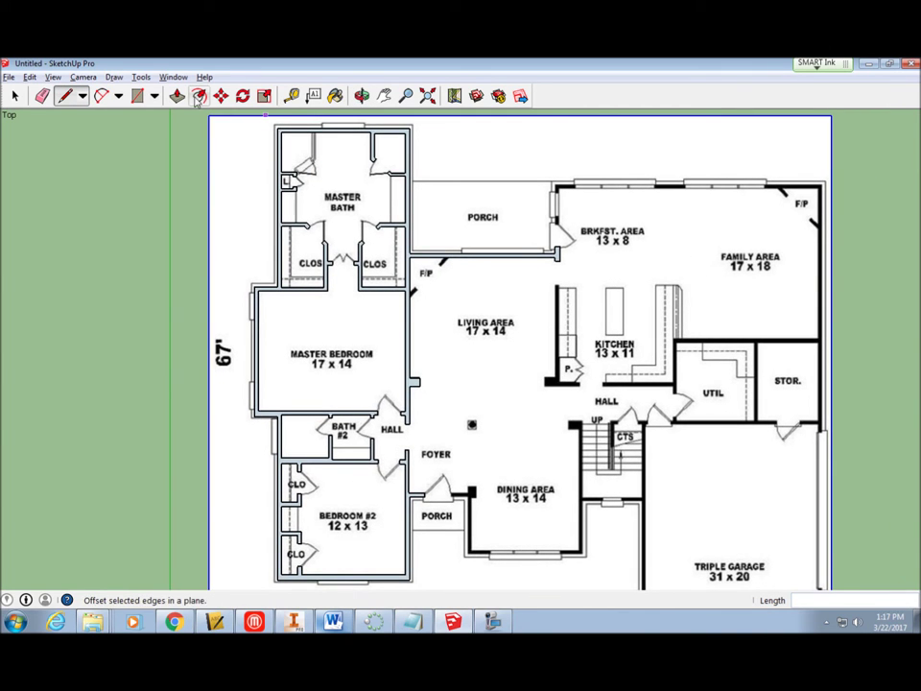
{"action": "left_click", "coordinate": [335, 96]}
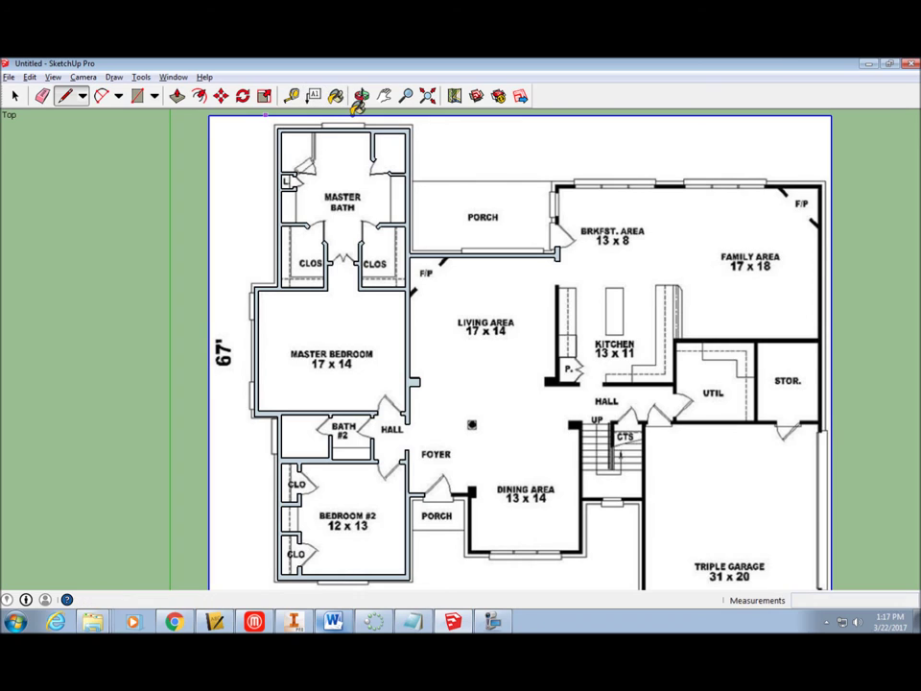
{"action": "left_click_drag", "start_coordinate": [886, 239], "coordinate": [870, 236]}
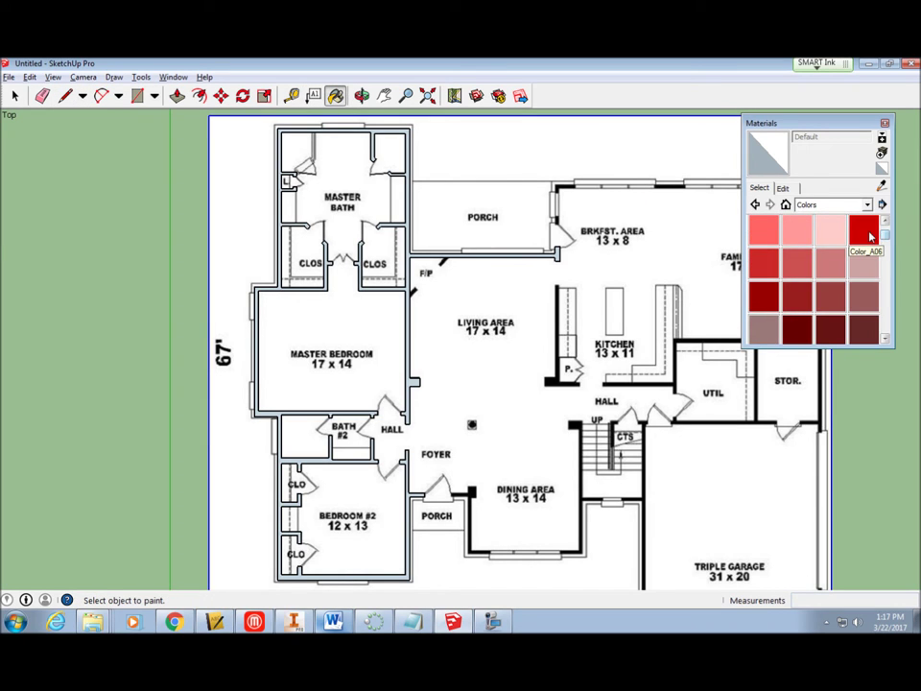
{"action": "left_click", "coordinate": [866, 234]}
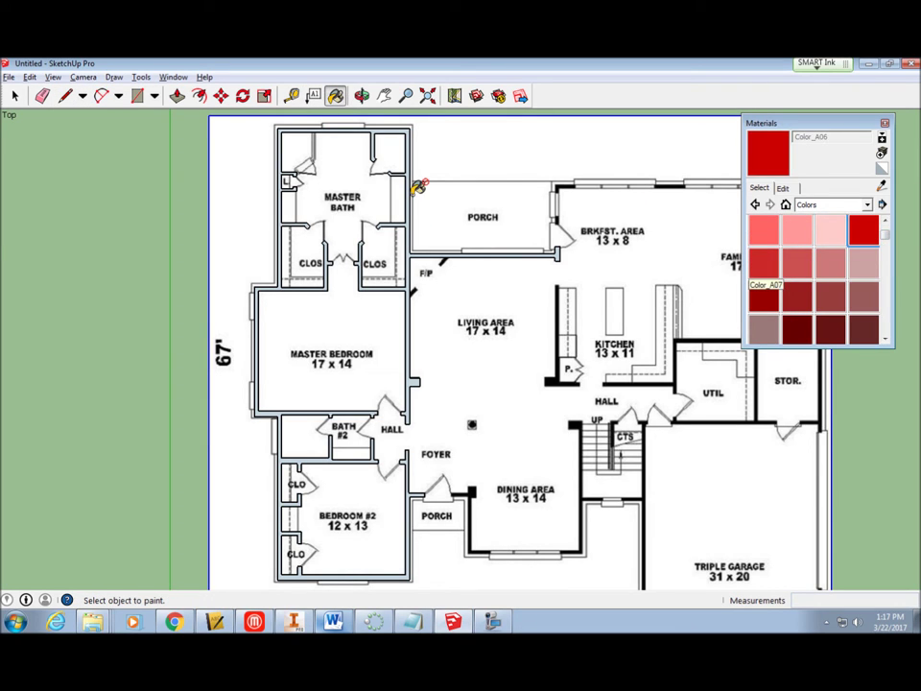
{"action": "left_click", "coordinate": [410, 185]}
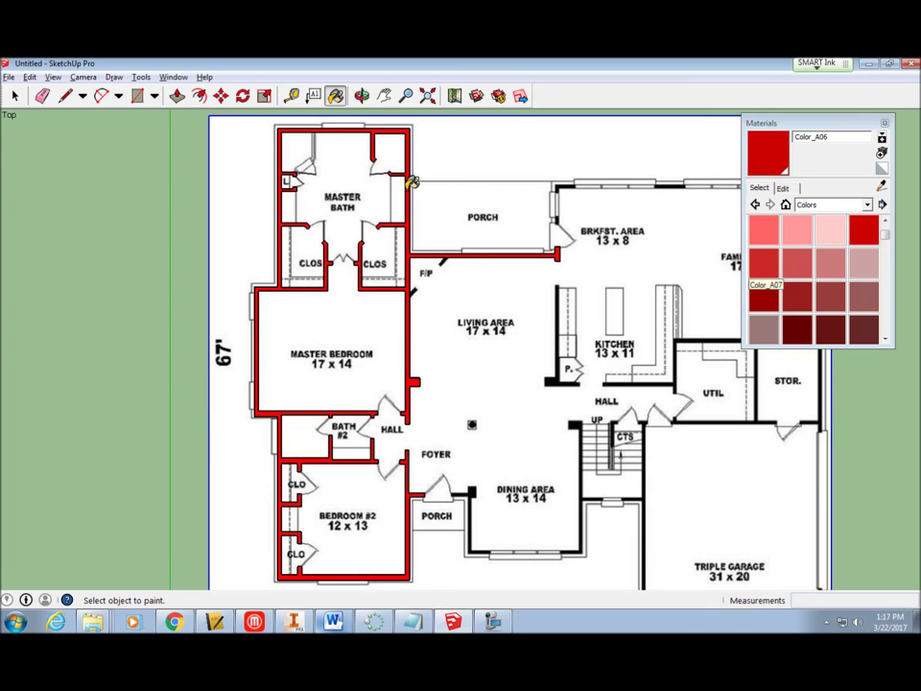
{"action": "left_click", "coordinate": [883, 123]}
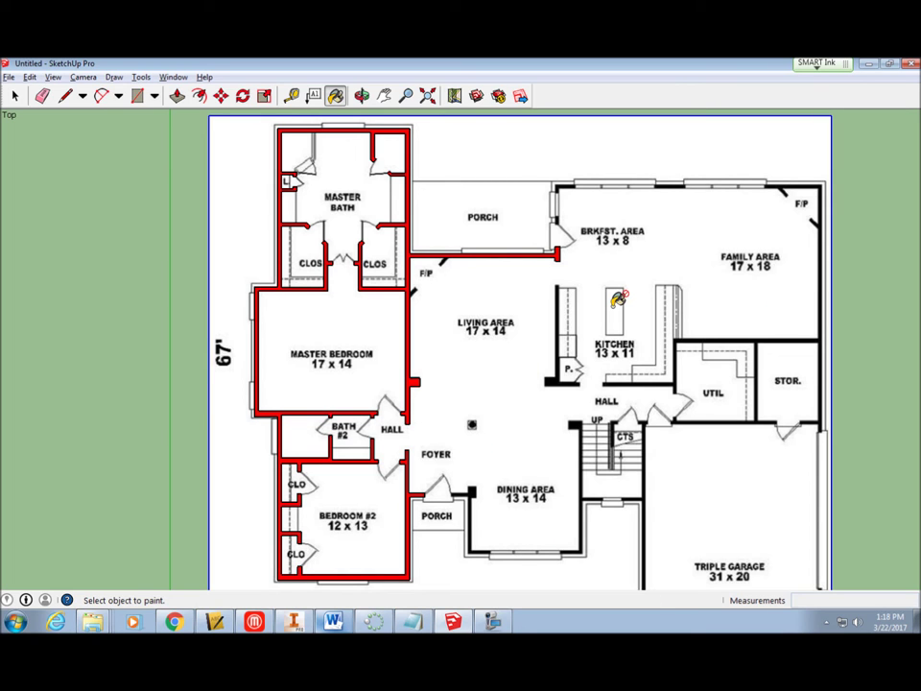
{"action": "middle_click_drag", "start_coordinate": [540, 288], "coordinate": [324, 171]}
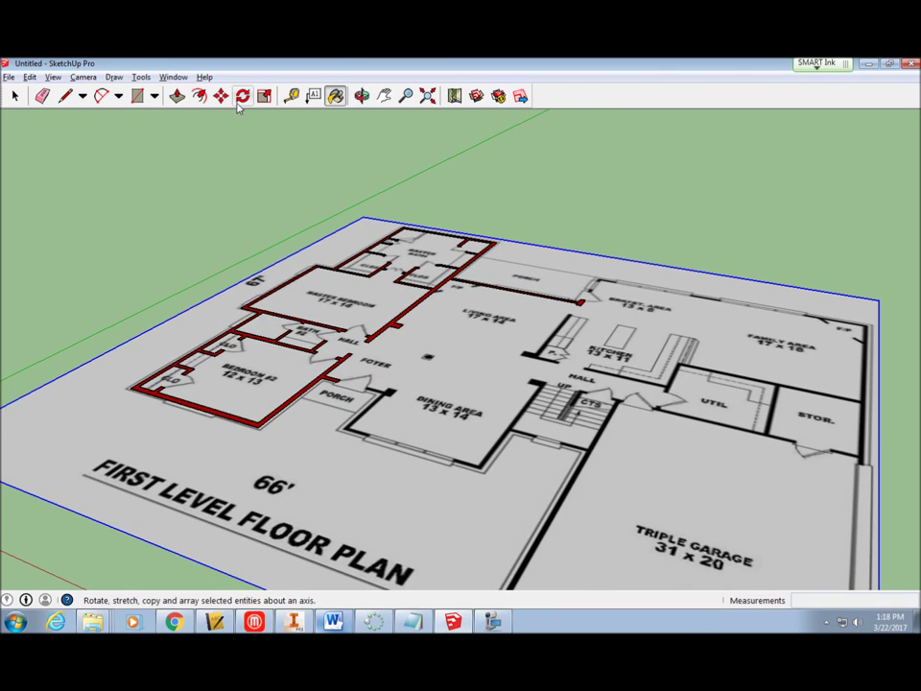
{"action": "left_click", "coordinate": [174, 97]}
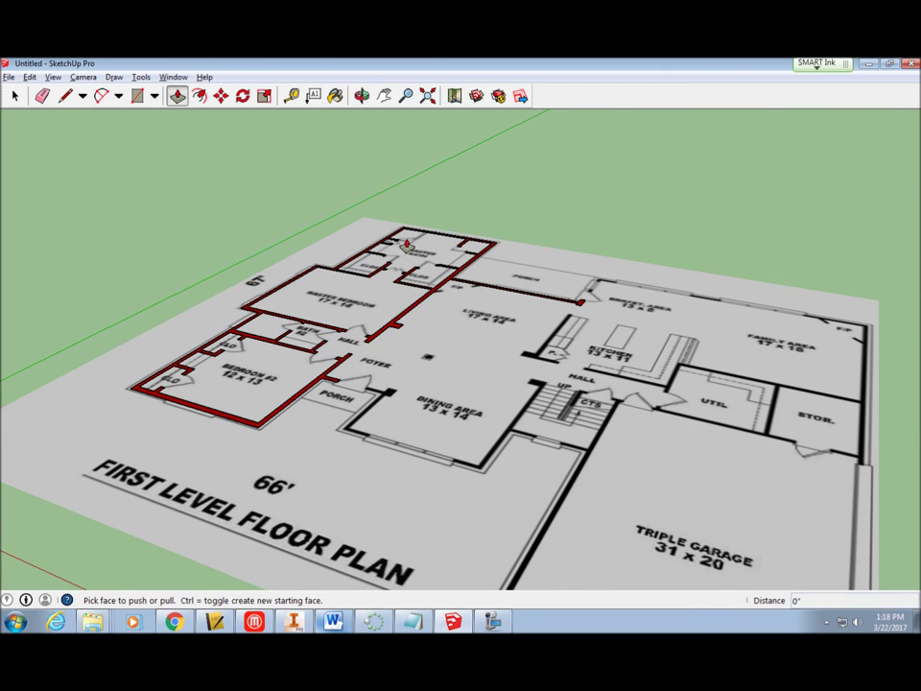
{"action": "left_click_drag", "start_coordinate": [393, 329], "coordinate": [403, 280]}
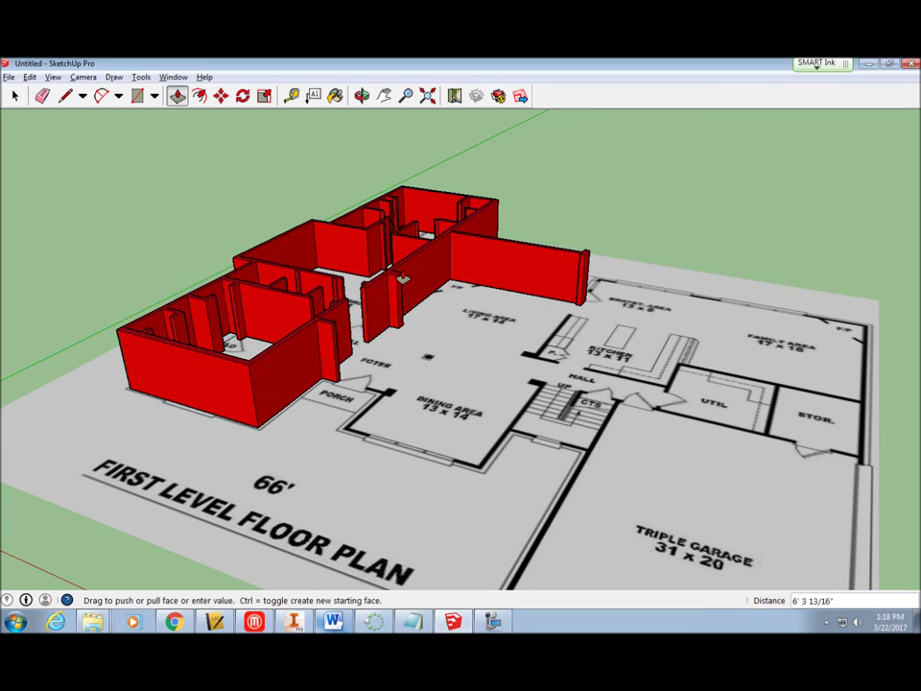
{"action": "left_click", "coordinate": [403, 280]}
{"action": "middle_click_drag", "start_coordinate": [402, 279], "coordinate": [396, 365]}
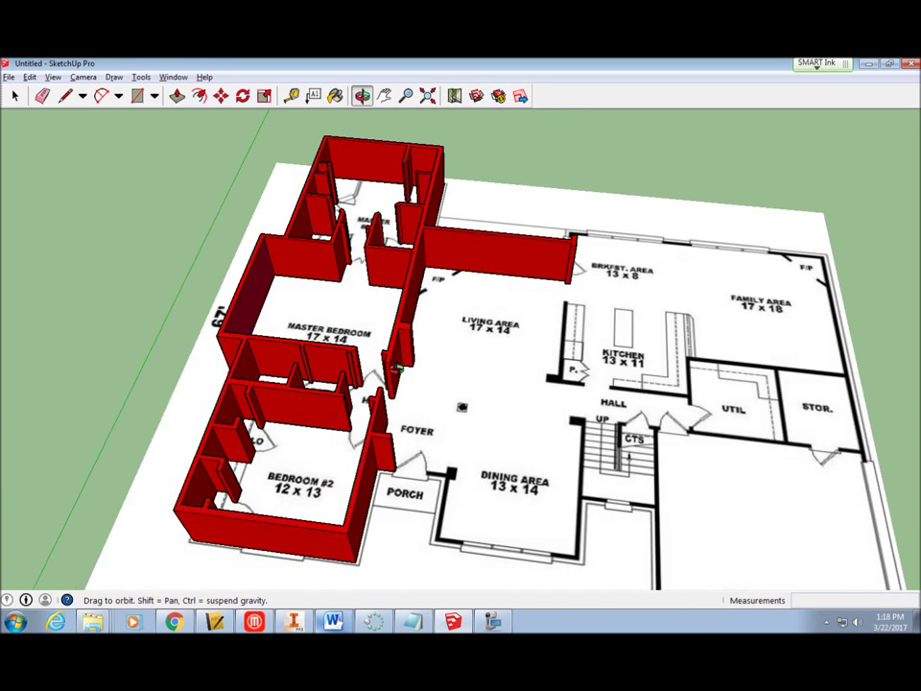
{"action": "mouse_move", "coordinate": [396, 366]}
{"action": "left_mouse_down"}
{"action": "mouse_move", "coordinate": [487, 376]}
{"action": "mouse_move", "coordinate": [549, 363]}
{"action": "mouse_move", "coordinate": [662, 304]}
{"action": "mouse_move", "coordinate": [746, 242]}
{"action": "mouse_move", "coordinate": [623, 383]}
{"action": "mouse_move", "coordinate": [488, 442]}
{"action": "mouse_move", "coordinate": [433, 451]}
{"action": "mouse_move", "coordinate": [344, 419]}
{"action": "mouse_move", "coordinate": [320, 377]}
{"action": "left_mouse_up"}
{"action": "key", "text": "p"}
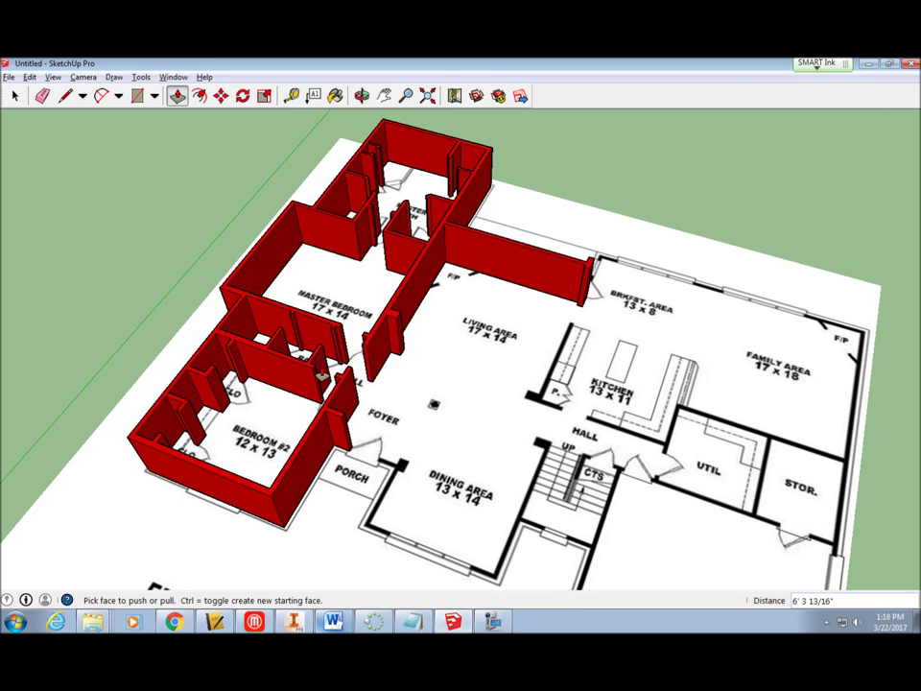
{"action": "key", "text": "ctrl+z"}
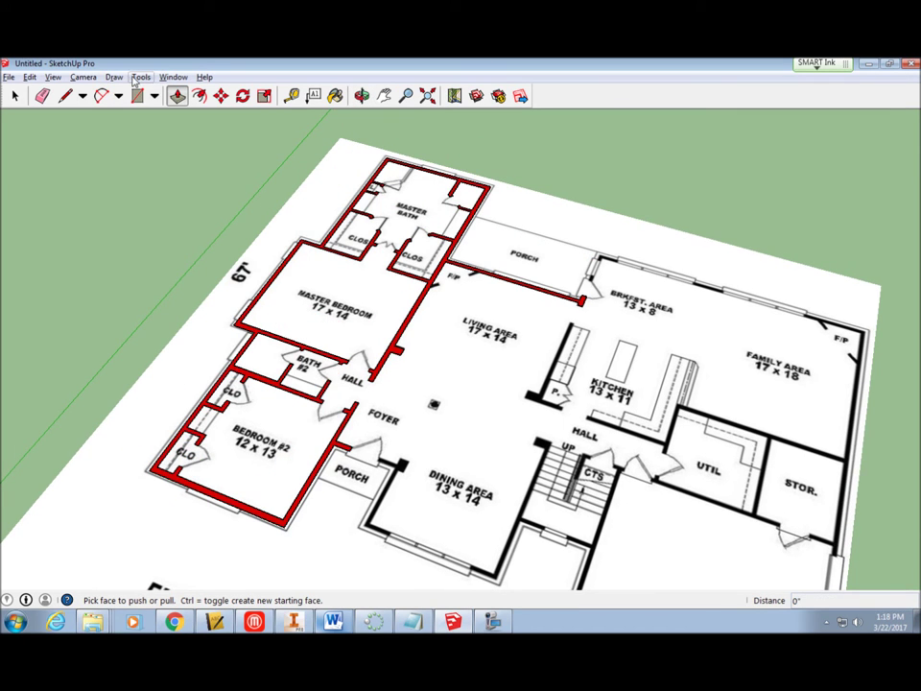
Switch to the Top camera view to look straight down on the plan
{"action": "left_click", "coordinate": [86, 79]}
{"action": "mouse_move", "coordinate": [115, 120]}
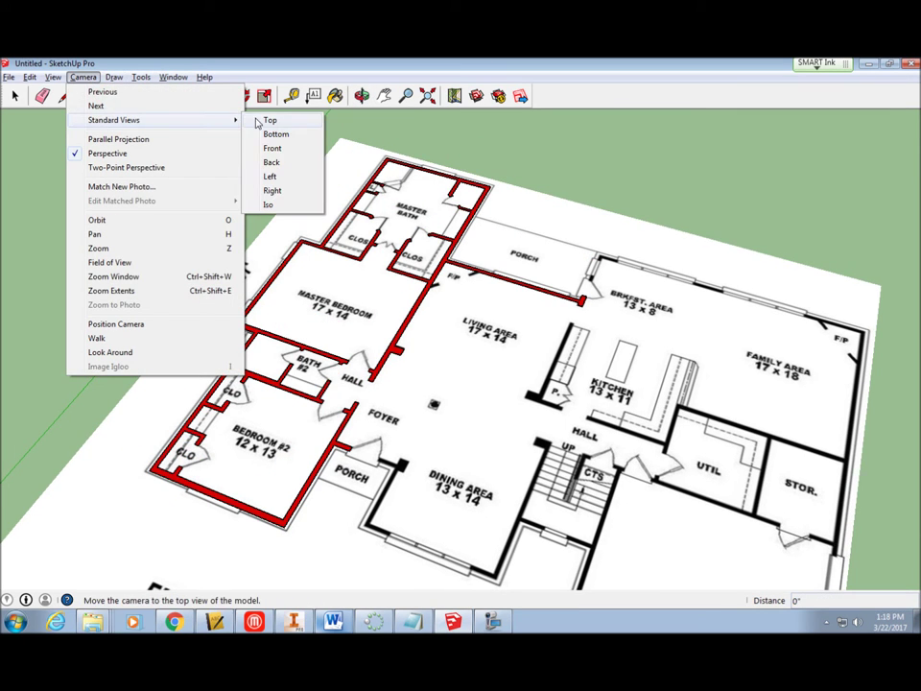
{"action": "left_click", "coordinate": [271, 120]}
{"action": "scroll", "coordinate": [478, 272], "scroll_direction": "down", "scroll_amount": 1}
{"action": "scroll", "coordinate": [478, 272], "scroll_direction": "down", "scroll_amount": 2}
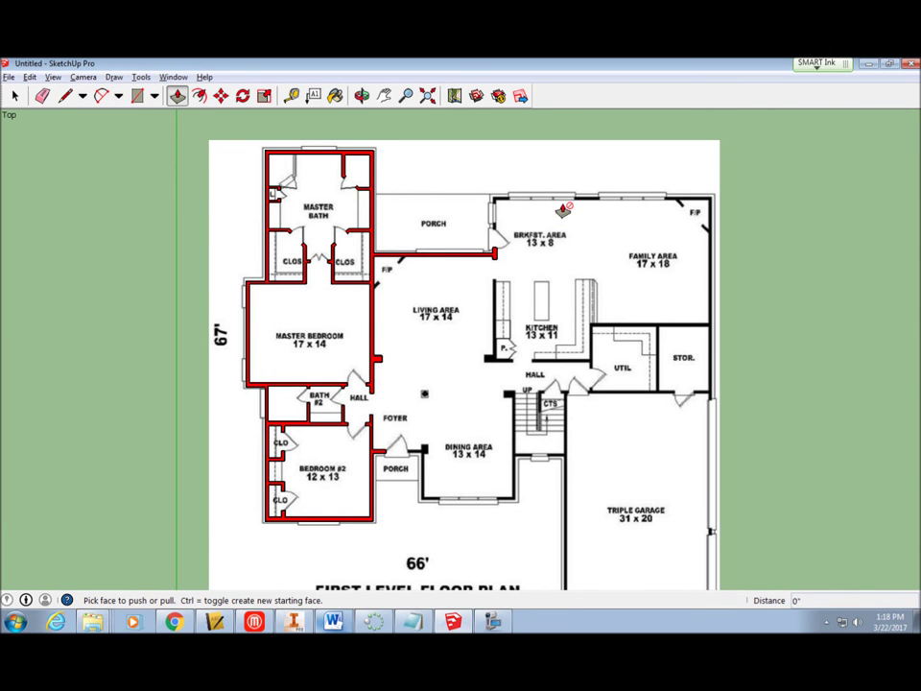
{"action": "scroll", "coordinate": [468, 501], "scroll_direction": "up", "scroll_amount": 2}
{"action": "scroll", "coordinate": [461, 480], "scroll_direction": "up", "scroll_amount": 4}
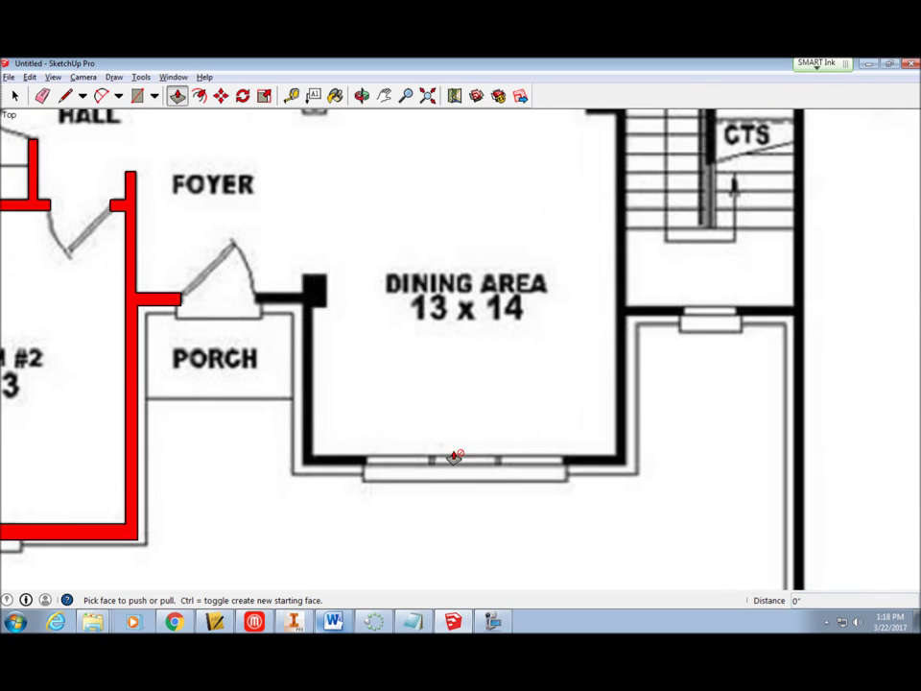
Trace wall edges from the porch door jamb to the dining-room corner
{"action": "left_click", "coordinate": [65, 96]}
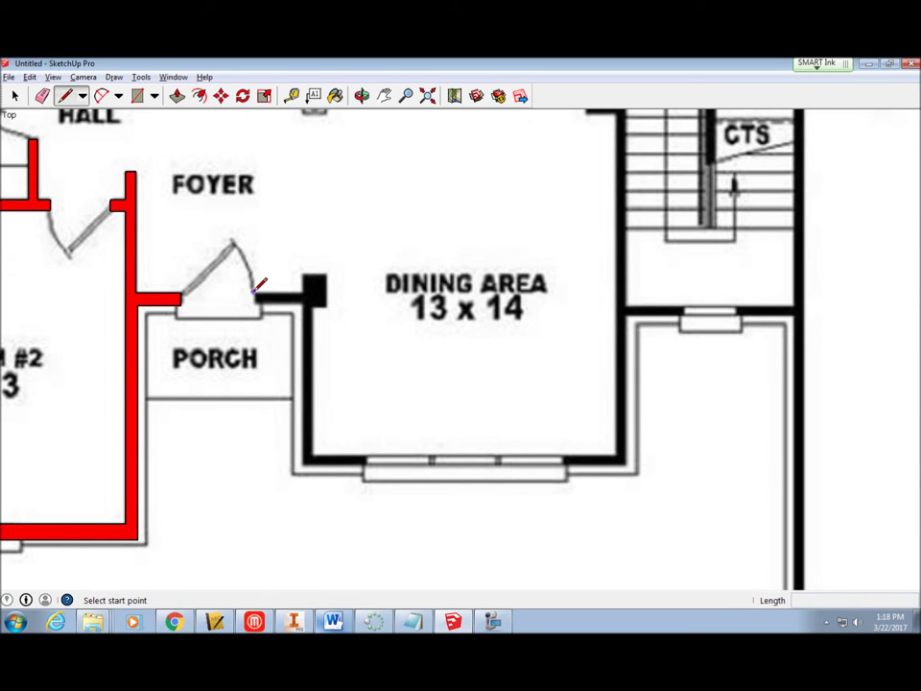
{"action": "scroll", "coordinate": [257, 286], "scroll_direction": "up", "scroll_amount": 2}
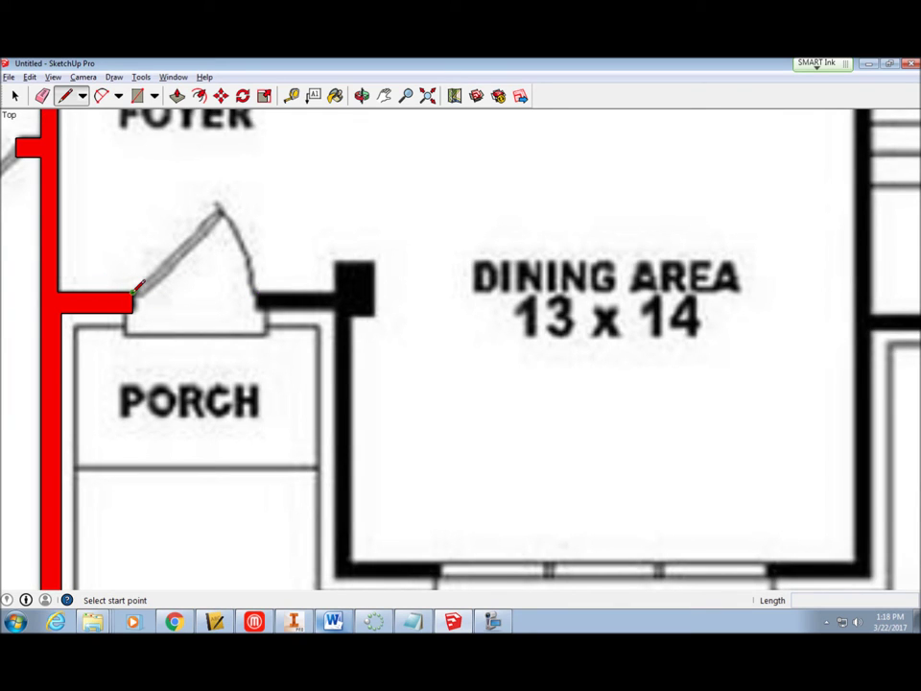
{"action": "left_click", "coordinate": [257, 288]}
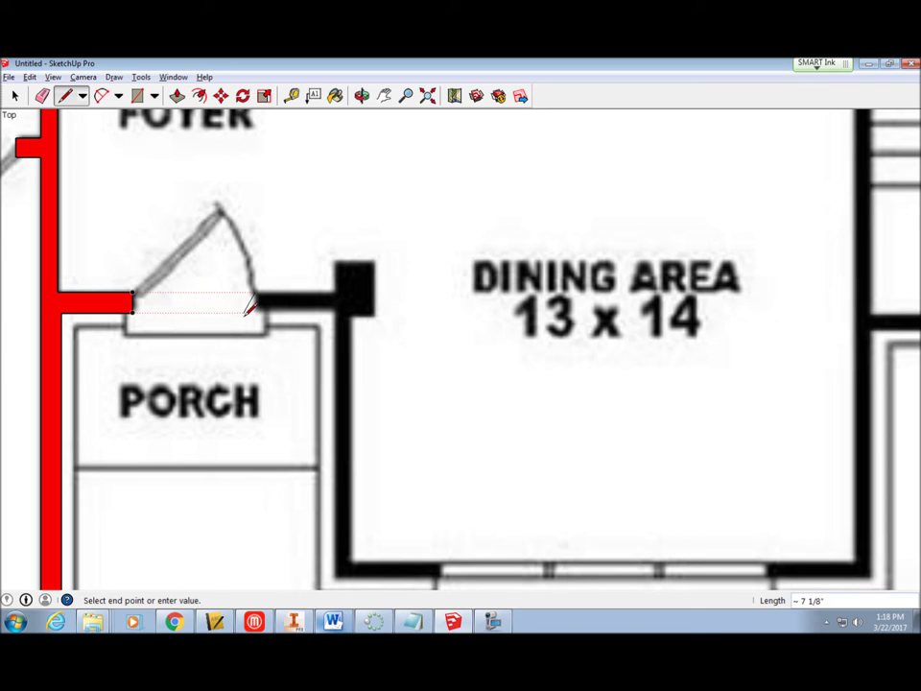
{"action": "left_click", "coordinate": [334, 311]}
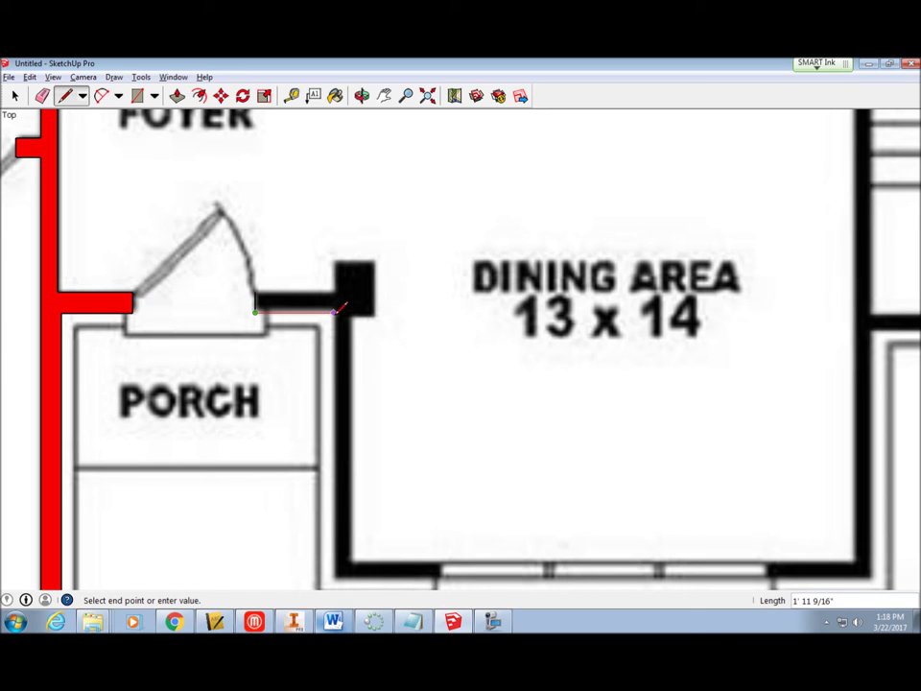
{"action": "scroll", "coordinate": [350, 554], "scroll_direction": "down", "scroll_amount": 2}
{"action": "scroll", "coordinate": [345, 560], "scroll_direction": "down", "scroll_amount": 1}
{"action": "scroll", "coordinate": [341, 562], "scroll_direction": "down", "scroll_amount": 1}
{"action": "middle_click_drag", "start_coordinate": [339, 561], "coordinate": [288, 377], "text": "shift"}
{"action": "scroll", "coordinate": [288, 377], "scroll_direction": "up", "scroll_amount": 2}
{"action": "scroll", "coordinate": [279, 381], "scroll_direction": "up", "scroll_amount": 1}
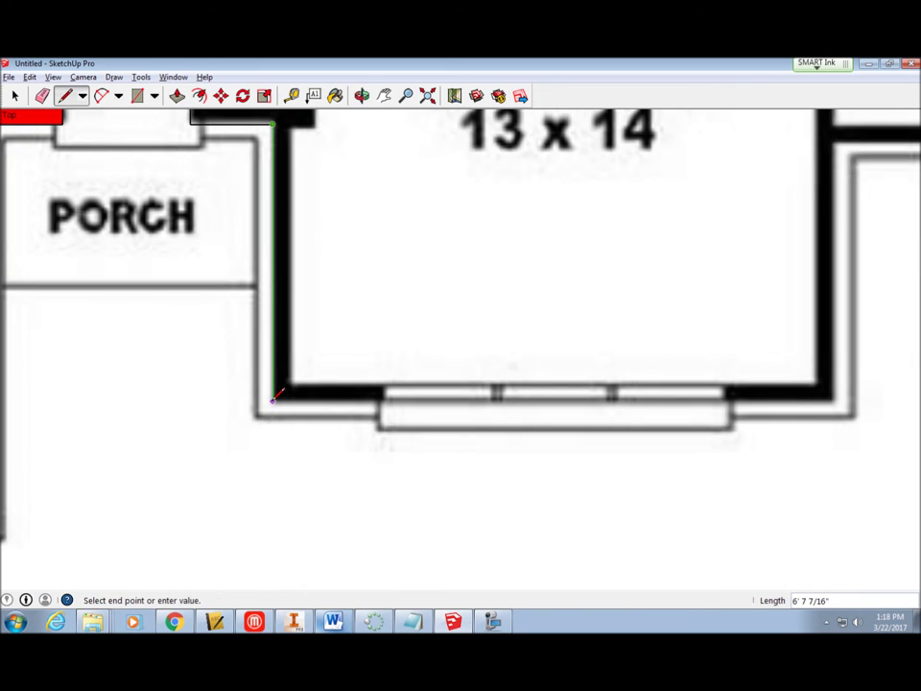
{"action": "left_click", "coordinate": [274, 398]}
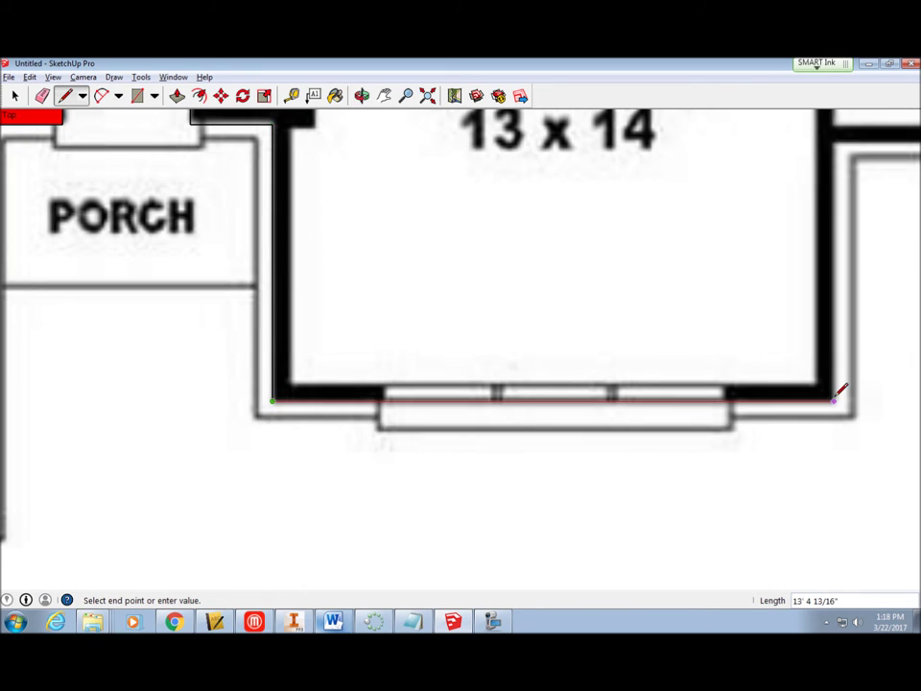
Continue the edges along the bottom wall and up the wall beside the stairs
{"action": "left_click", "coordinate": [840, 391]}
{"action": "middle_click_drag", "start_coordinate": [839, 391], "coordinate": [432, 499], "text": "shift"}
{"action": "left_click", "coordinate": [421, 394]}
{"action": "scroll", "coordinate": [715, 393], "scroll_direction": "down", "scroll_amount": 3}
{"action": "scroll", "coordinate": [767, 538], "scroll_direction": "up", "scroll_amount": 4}
{"action": "middle_click_drag", "start_coordinate": [768, 538], "coordinate": [409, 249], "text": "shift"}
{"action": "scroll", "coordinate": [409, 249], "scroll_direction": "down", "scroll_amount": 3}
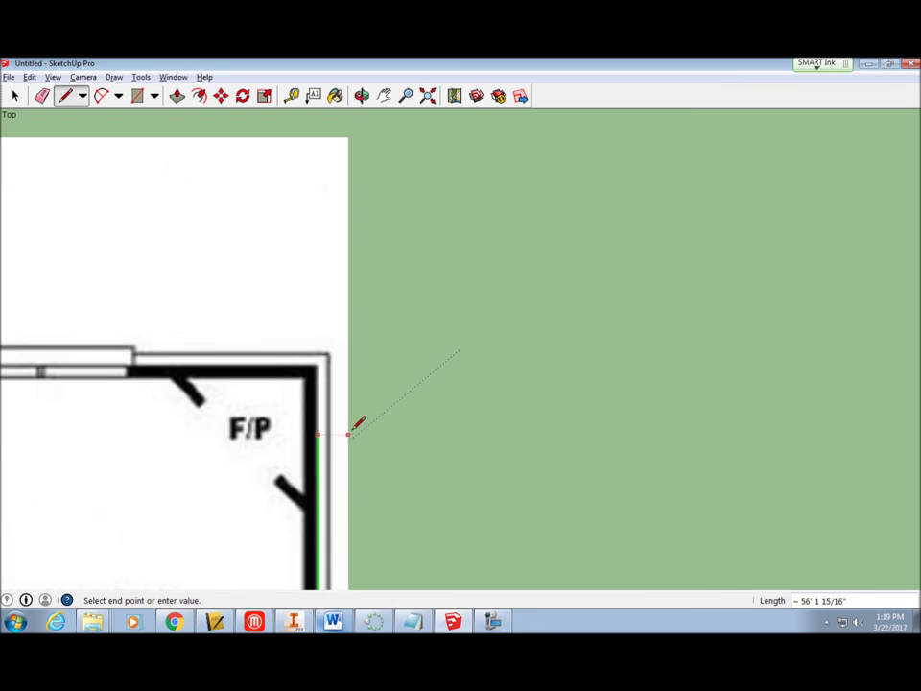
Trace edges from the breakfast-area corner along the walls to the UTIL corner
{"action": "middle_click_drag", "start_coordinate": [354, 464], "coordinate": [864, 418], "text": "shift"}
{"action": "scroll", "coordinate": [308, 499], "scroll_direction": "up", "scroll_amount": 3}
{"action": "left_click", "coordinate": [319, 333]}
{"action": "left_click", "coordinate": [701, 315]}
{"action": "middle_click_drag", "start_coordinate": [698, 493], "coordinate": [555, 82], "text": "shift"}
{"action": "left_click", "coordinate": [556, 374]}
{"action": "left_click", "coordinate": [73, 374]}
{"action": "middle_click_drag", "start_coordinate": [73, 375], "coordinate": [354, 227], "text": "shift"}
{"action": "left_click", "coordinate": [355, 369]}
Trace from the kitchen wall's end around UTIL to beside the STOR door
{"action": "left_click", "coordinate": [125, 378]}
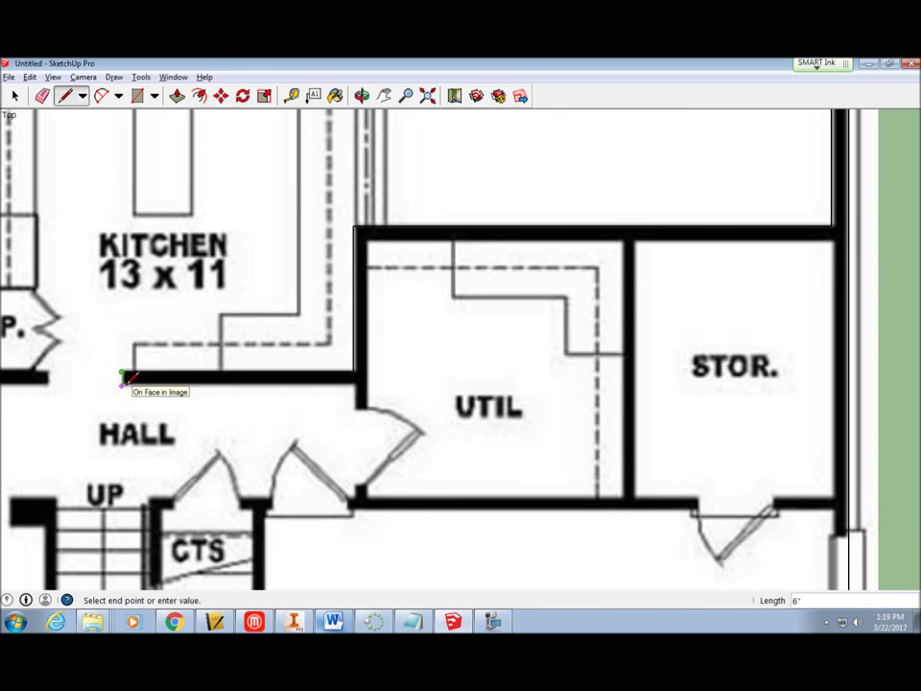
{"action": "scroll", "coordinate": [126, 378], "scroll_direction": "up", "scroll_amount": 2}
{"action": "middle_click_drag", "start_coordinate": [516, 419], "coordinate": [322, 582], "text": "shift"}
{"action": "middle_click_drag", "start_coordinate": [644, 325], "coordinate": [329, 120], "text": "shift"}
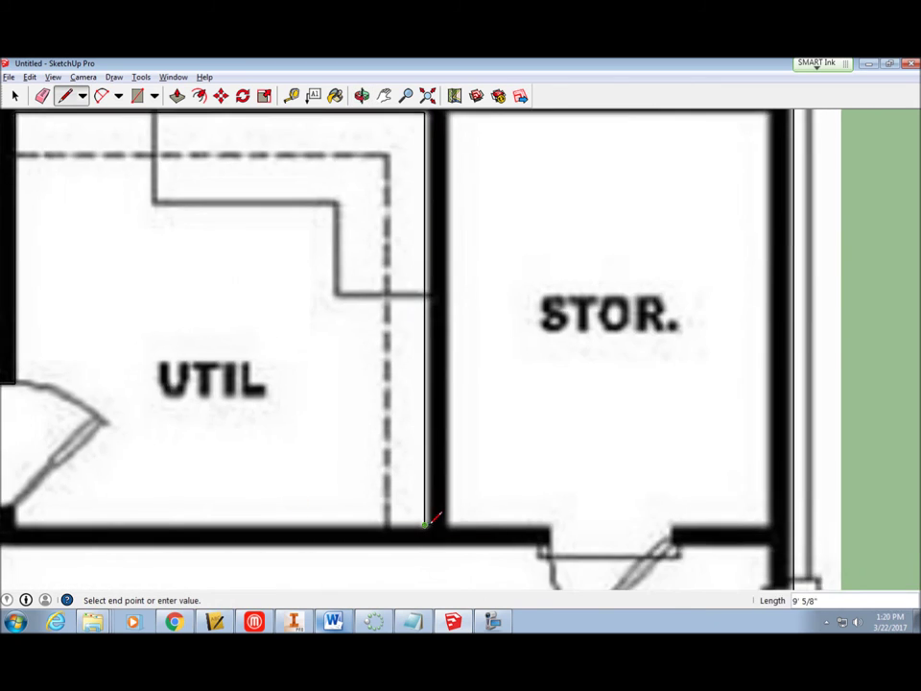
{"action": "middle_click_drag", "start_coordinate": [437, 530], "coordinate": [619, 483], "text": "shift"}
{"action": "left_click", "coordinate": [192, 457]}
{"action": "left_click", "coordinate": [169, 487]}
{"action": "mouse_move", "coordinate": [648, 226]}
{"action": "middle_mouse_down", "text": "shift"}
{"action": "mouse_move", "coordinate": [615, 312]}
{"action": "mouse_move", "coordinate": [503, 467]}
{"action": "middle_mouse_up", "text": "shift"}
{"action": "middle_click_drag", "start_coordinate": [804, 269], "coordinate": [731, 70], "text": "shift"}
{"action": "left_click", "coordinate": [629, 516]}
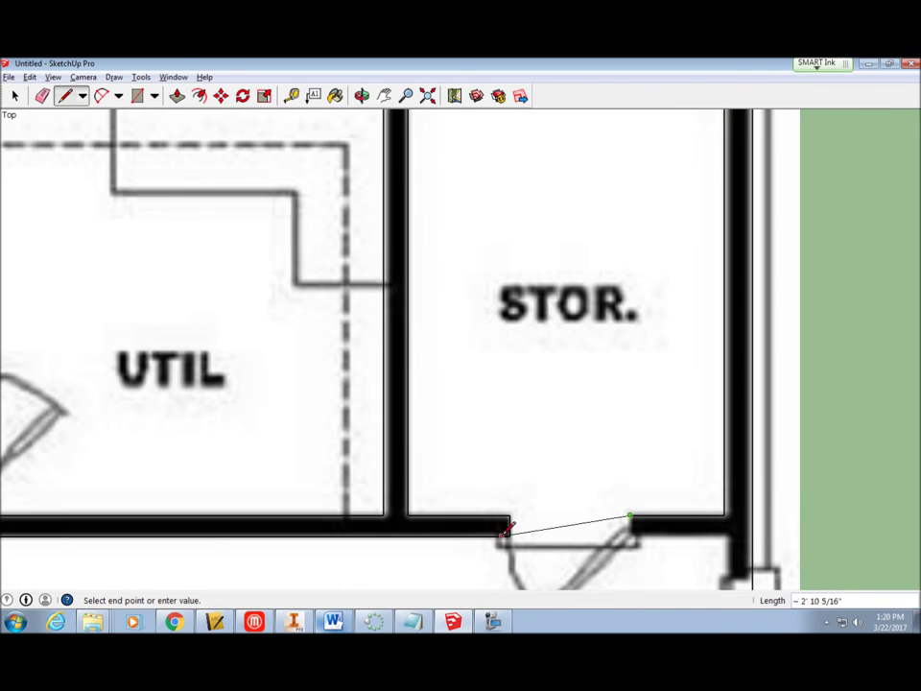
Trace the garage wall corner, the corner near CTS and the edge beside the stairs
{"action": "middle_click_drag", "start_coordinate": [554, 528], "coordinate": [498, 346], "text": "shift"}
{"action": "middle_click_drag", "start_coordinate": [680, 437], "coordinate": [629, 150], "text": "shift"}
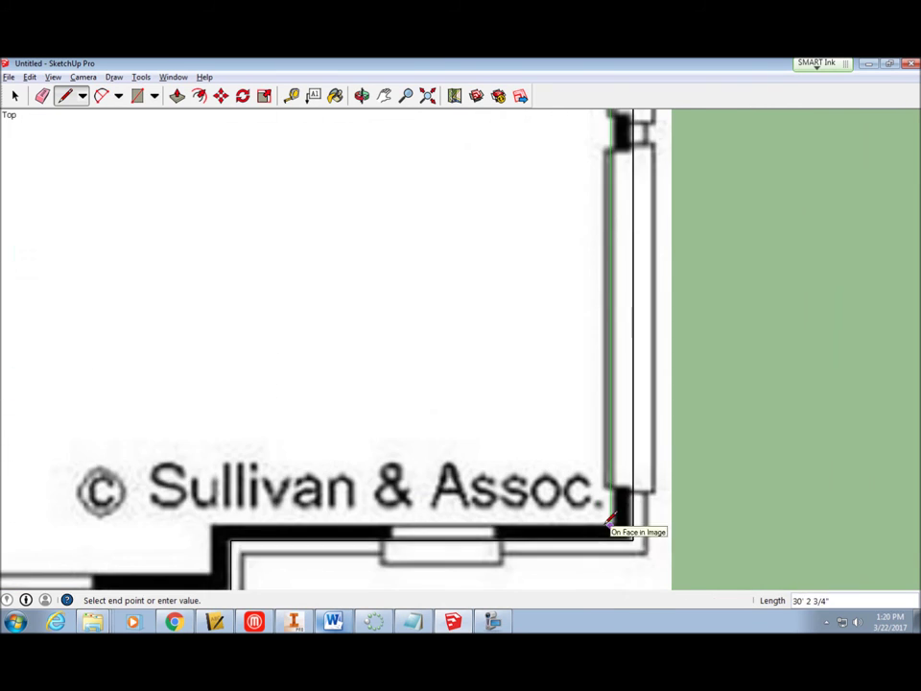
{"action": "middle_click_drag", "start_coordinate": [612, 530], "coordinate": [734, 255], "text": "shift"}
{"action": "left_click", "coordinate": [332, 251]}
{"action": "middle_click_drag", "start_coordinate": [337, 291], "coordinate": [419, 216], "text": "shift"}
{"action": "scroll", "coordinate": [244, 322], "scroll_direction": "up", "scroll_amount": 3}
{"action": "left_click", "coordinate": [244, 311]}
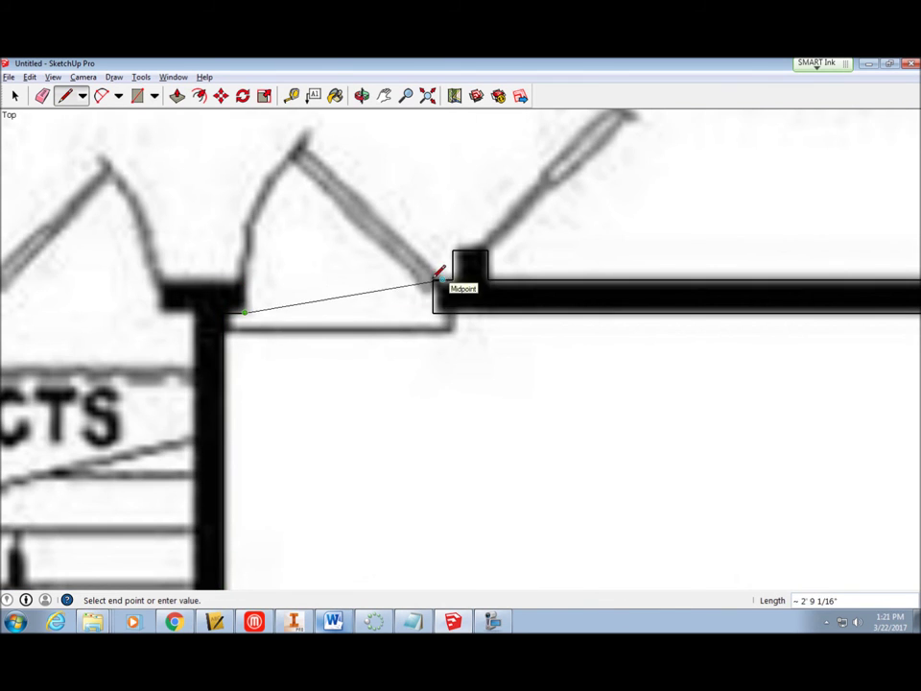
{"action": "scroll", "coordinate": [164, 302], "scroll_direction": "down", "scroll_amount": 3}
{"action": "left_click", "coordinate": [321, 419]}
Trace up the dining wall and across the wall block, closing the outline into a face
{"action": "scroll", "coordinate": [288, 287], "scroll_direction": "down", "scroll_amount": 5}
{"action": "scroll", "coordinate": [345, 288], "scroll_direction": "up", "scroll_amount": 5}
{"action": "left_click", "coordinate": [344, 350]}
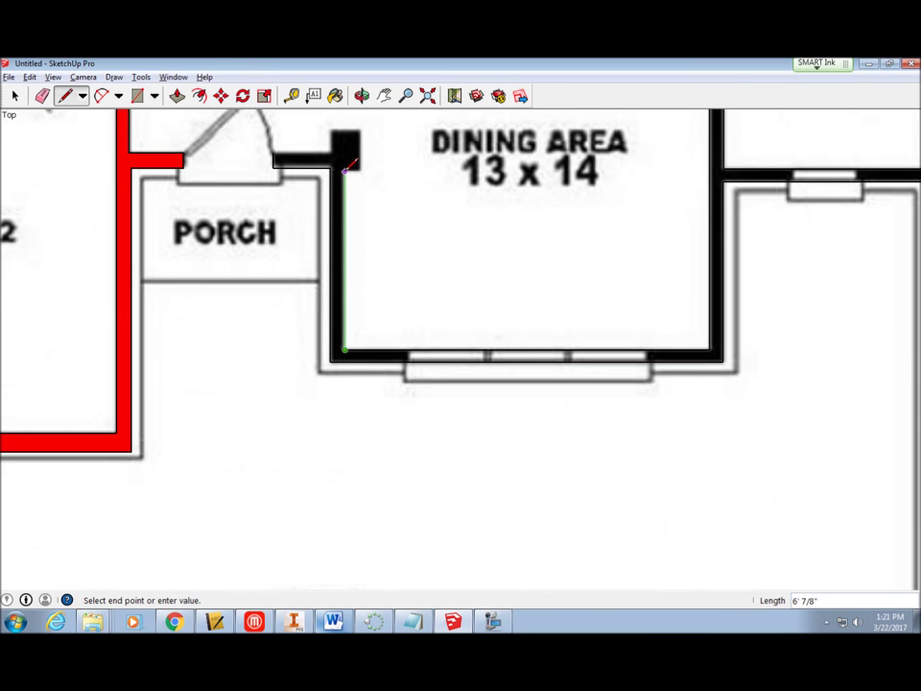
{"action": "left_click", "coordinate": [343, 168]}
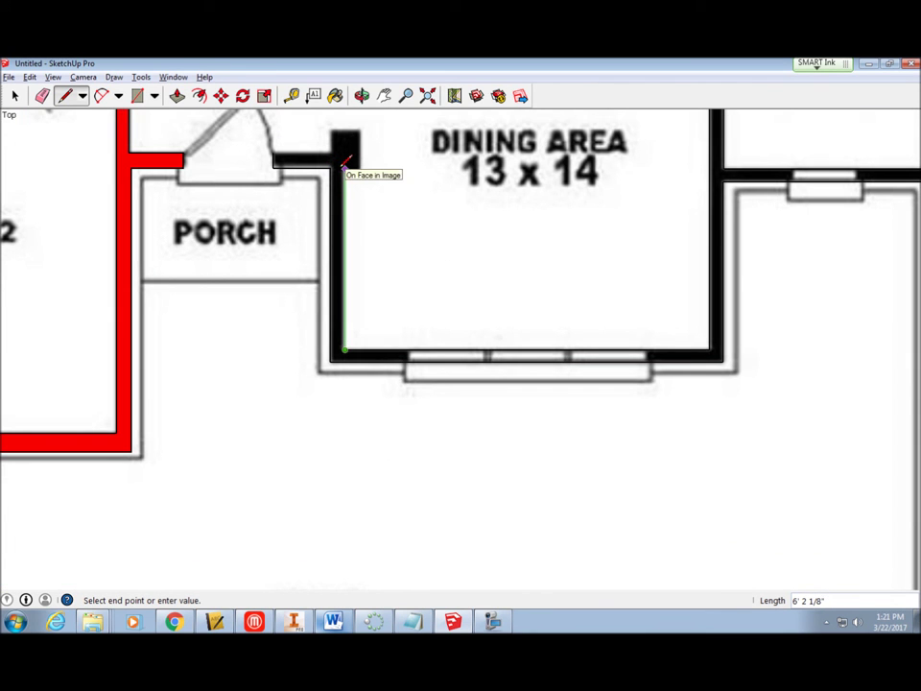
{"action": "left_click", "coordinate": [360, 169]}
{"action": "left_click", "coordinate": [361, 132]}
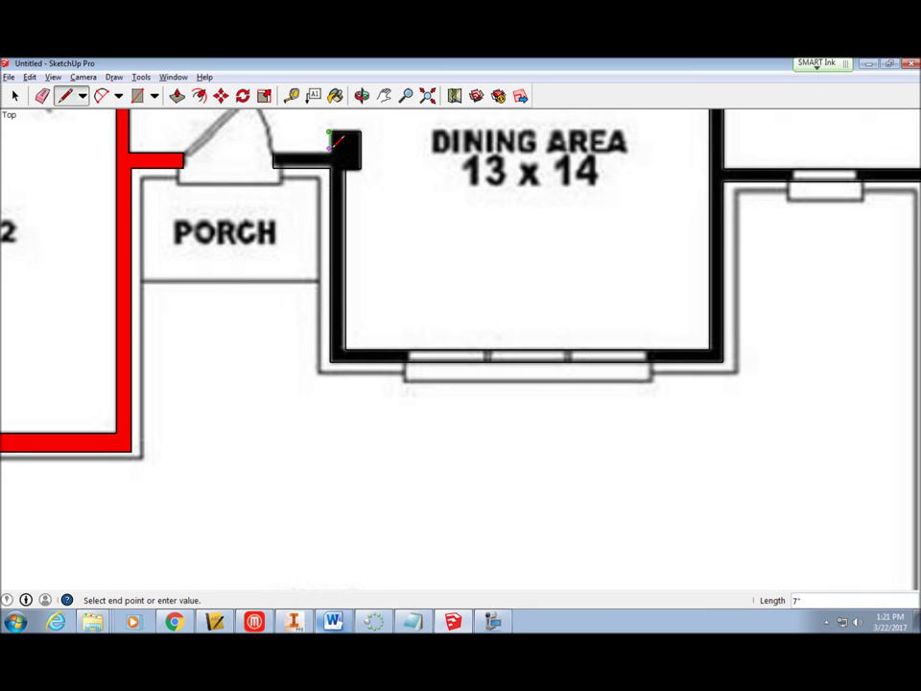
{"action": "left_click", "coordinate": [274, 151]}
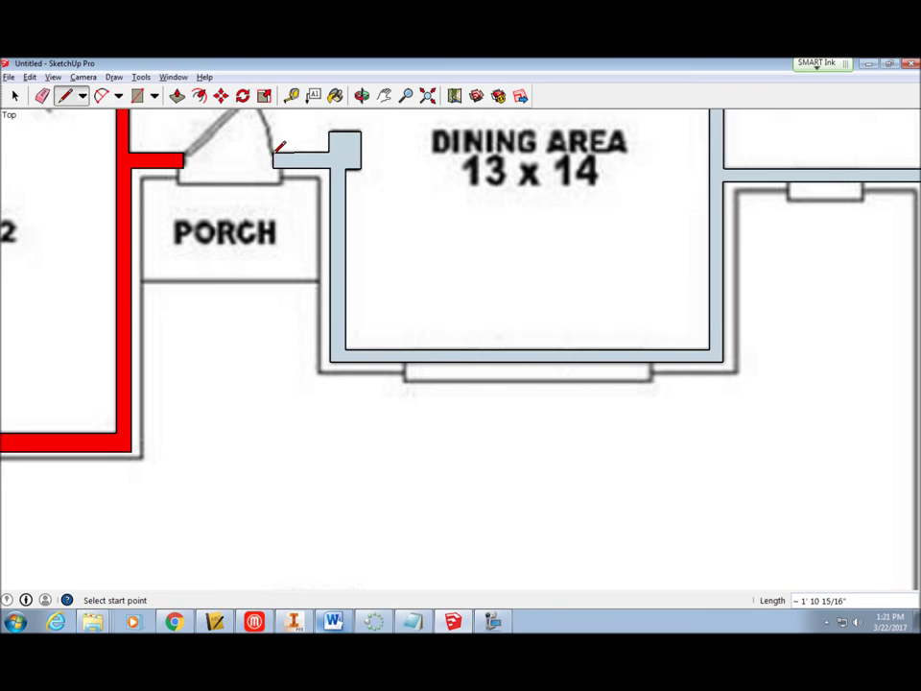
{"action": "scroll", "coordinate": [343, 145], "scroll_direction": "down", "scroll_amount": 1}
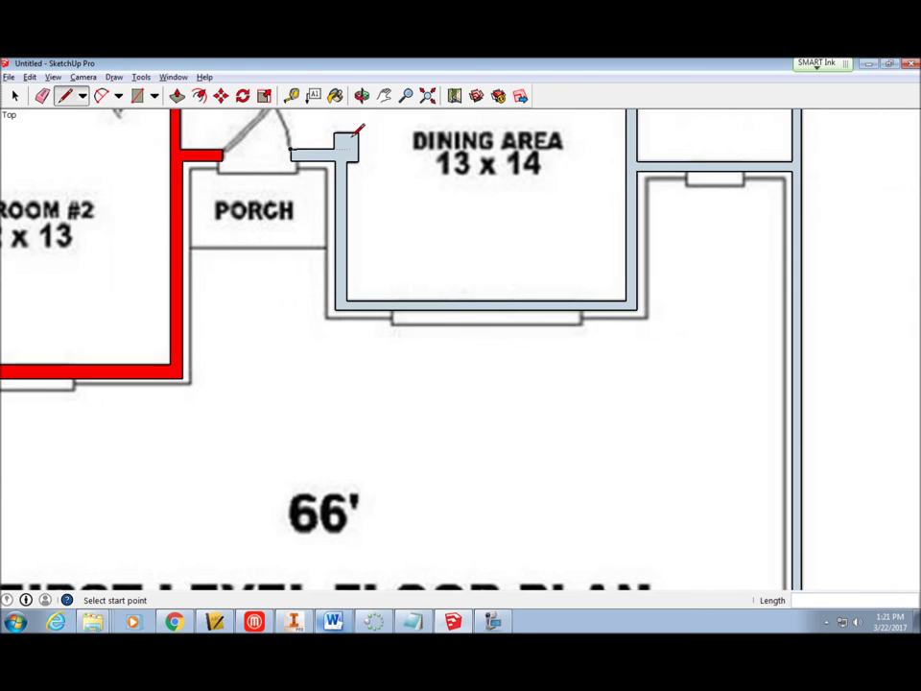
Zoom out and start the L-shaped wall line down its side and along its foot
{"action": "scroll", "coordinate": [422, 172], "scroll_direction": "down", "scroll_amount": 2}
{"action": "scroll", "coordinate": [479, 203], "scroll_direction": "down", "scroll_amount": 2}
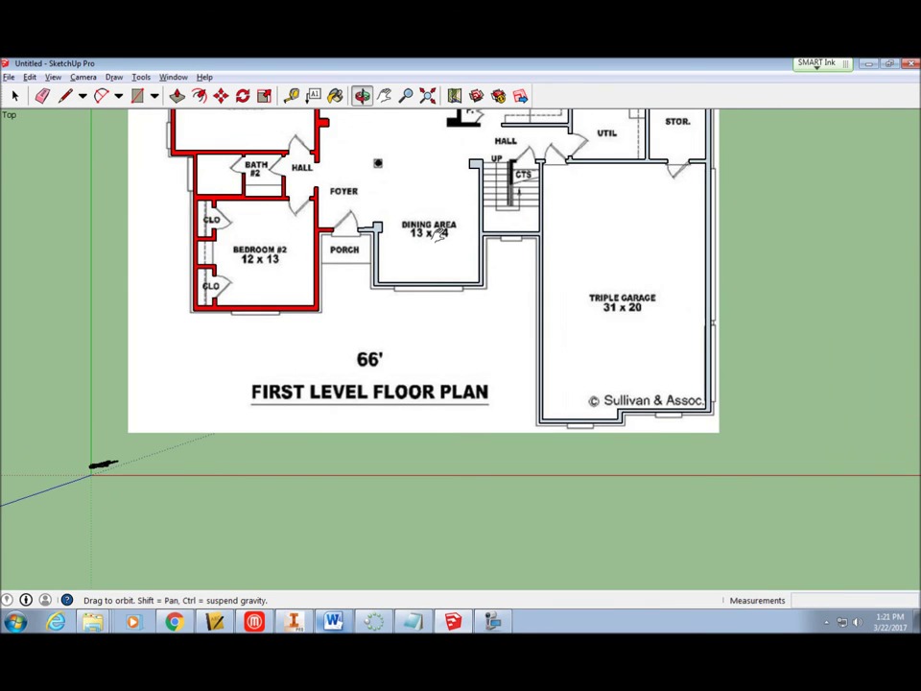
{"action": "middle_click_drag", "start_coordinate": [486, 189], "coordinate": [467, 275], "text": "shift"}
{"action": "key", "text": "b"}
{"action": "scroll", "coordinate": [496, 327], "scroll_direction": "down", "scroll_amount": 3}
{"action": "scroll", "coordinate": [495, 293], "scroll_direction": "up", "scroll_amount": 4}
{"action": "scroll", "coordinate": [495, 293], "scroll_direction": "up", "scroll_amount": 3}
{"action": "key", "text": "l"}
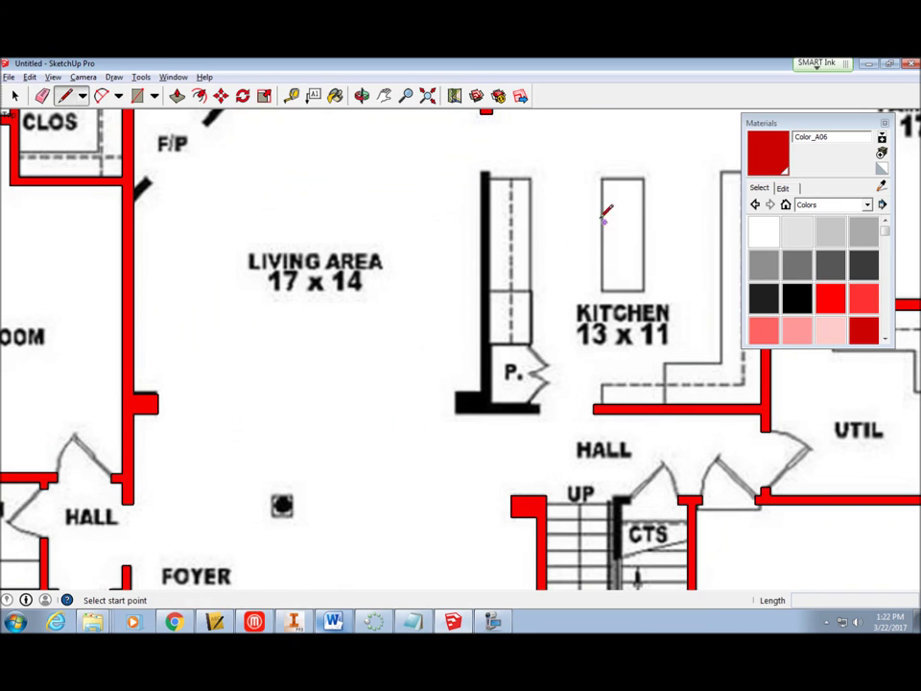
{"action": "left_click", "coordinate": [480, 170]}
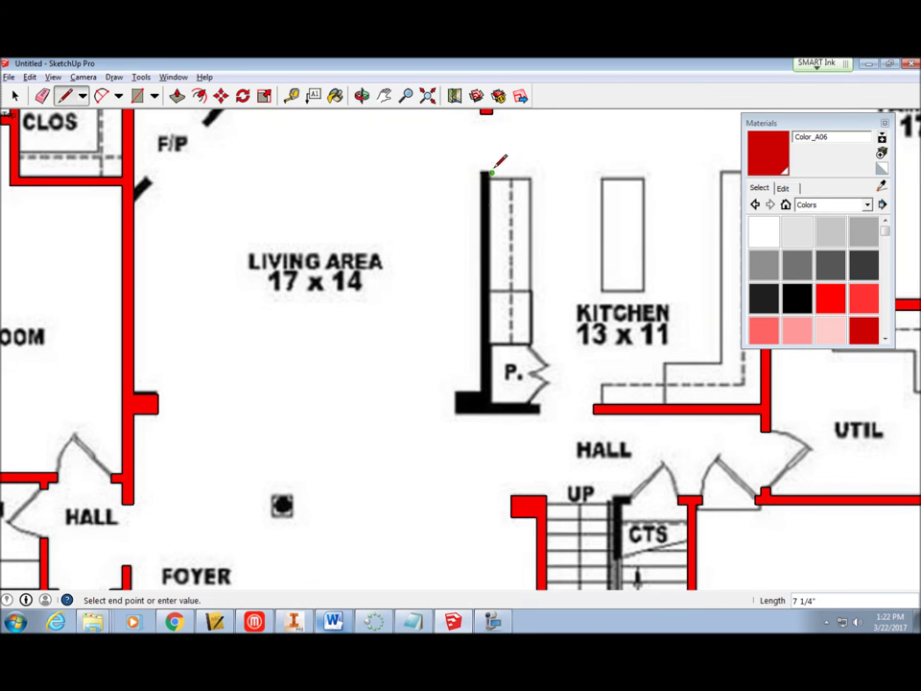
{"action": "left_click", "coordinate": [488, 401]}
{"action": "left_click", "coordinate": [538, 401]}
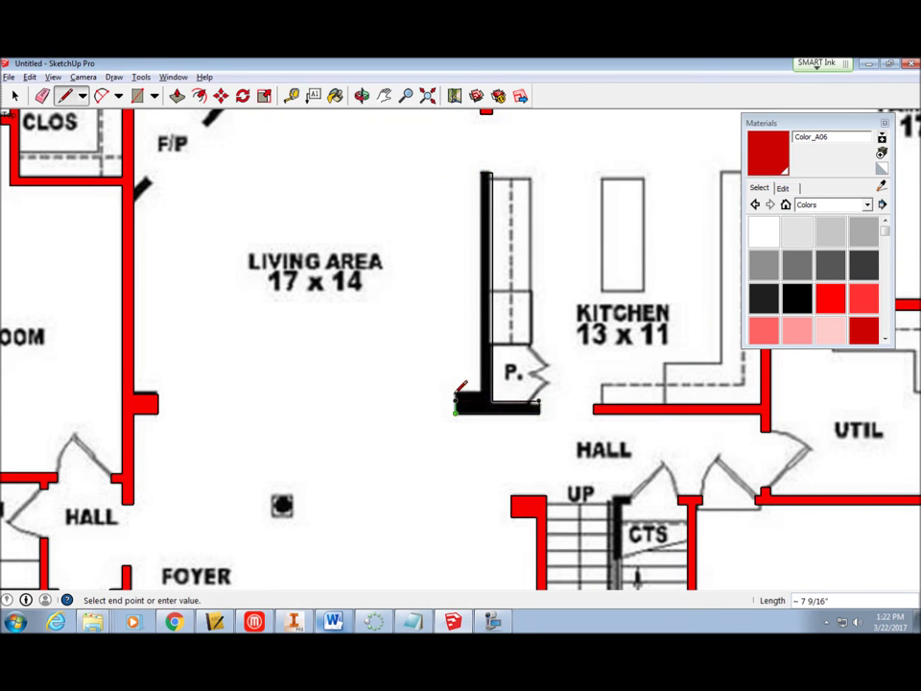
Finish the L-shaped wall's remaining edges so it closes into a filled face
{"action": "scroll", "coordinate": [459, 394], "scroll_direction": "up", "scroll_amount": 3}
{"action": "middle_click_drag", "start_coordinate": [461, 380], "coordinate": [498, 319], "text": "shift"}
{"action": "left_click", "coordinate": [491, 145]}
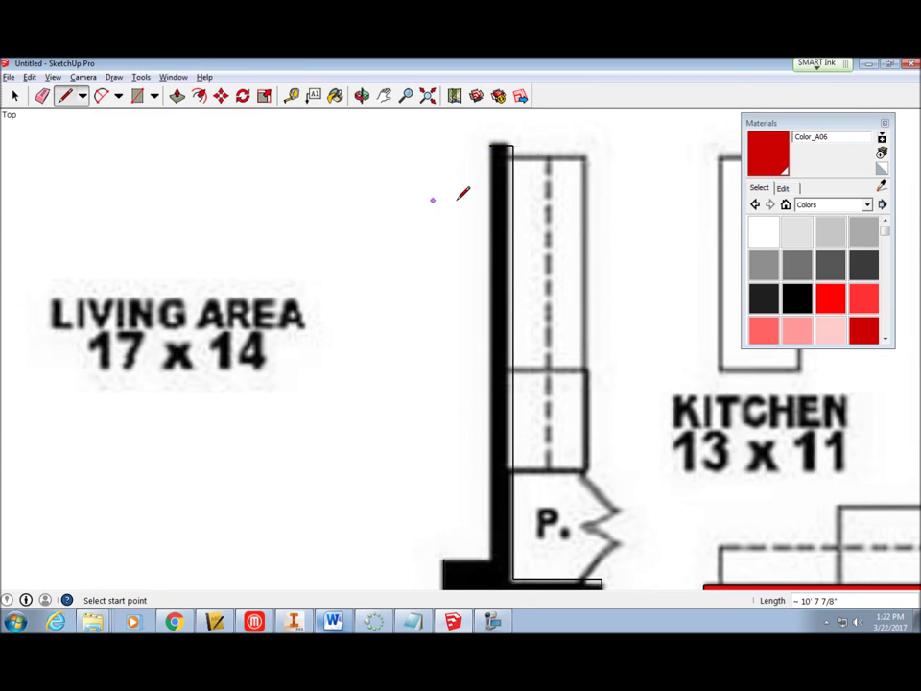
{"action": "left_click", "coordinate": [492, 145]}
{"action": "left_click", "coordinate": [493, 552]}
{"action": "scroll", "coordinate": [438, 384], "scroll_direction": "down", "scroll_amount": 3}
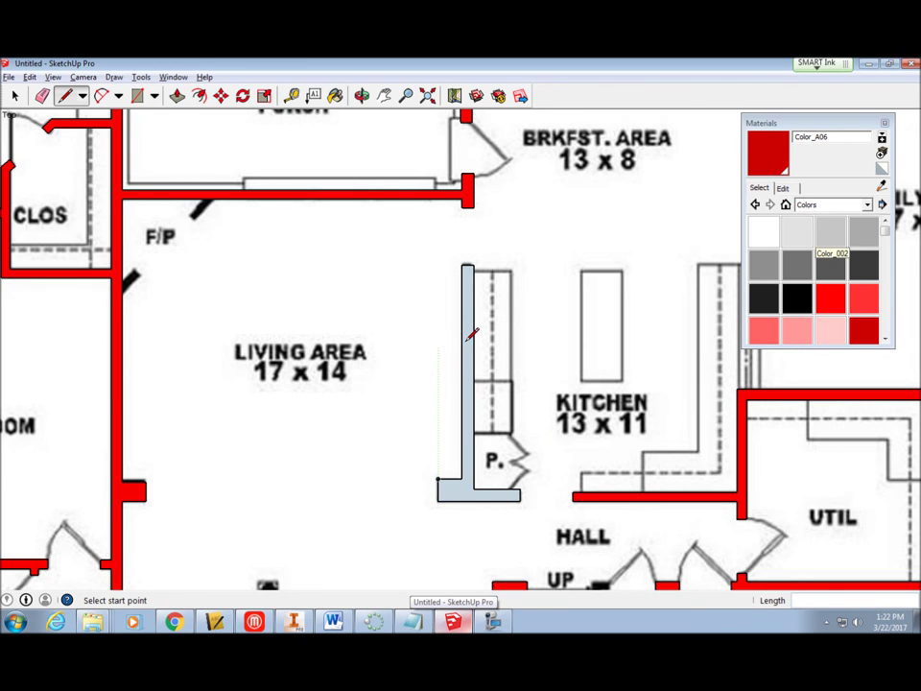
{"action": "left_click", "coordinate": [335, 95]}
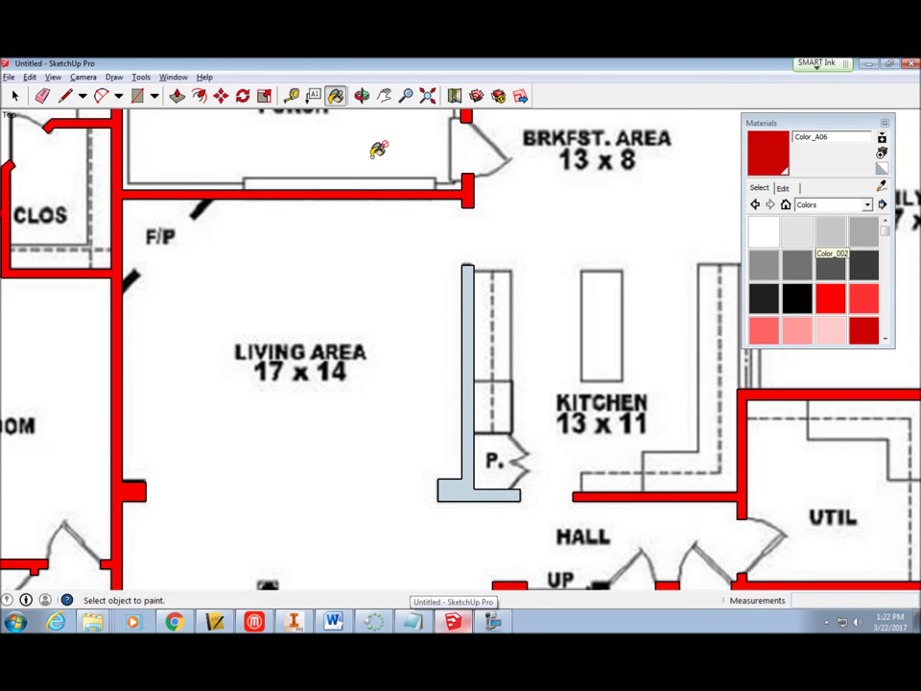
Paint the L-shaped living-kitchen wall red Color_A06, view the full plan, and close Materials
{"action": "left_click", "coordinate": [473, 351]}
{"action": "scroll", "coordinate": [555, 313], "scroll_direction": "down", "scroll_amount": 4}
{"action": "middle_click_drag", "start_coordinate": [556, 313], "coordinate": [451, 310], "text": "shift"}
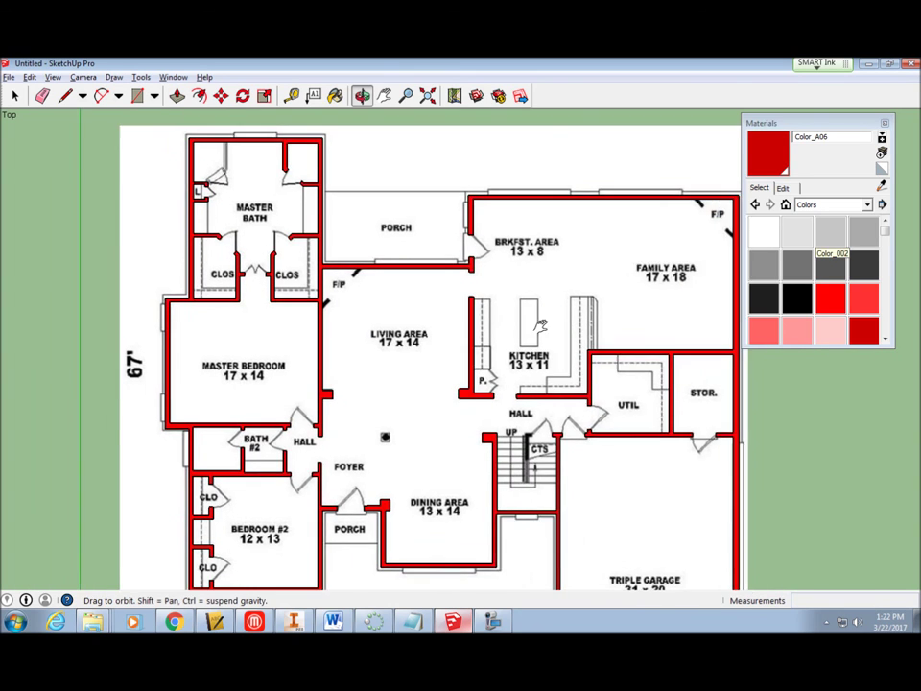
{"action": "scroll", "coordinate": [356, 312], "scroll_direction": "down", "scroll_amount": 1}
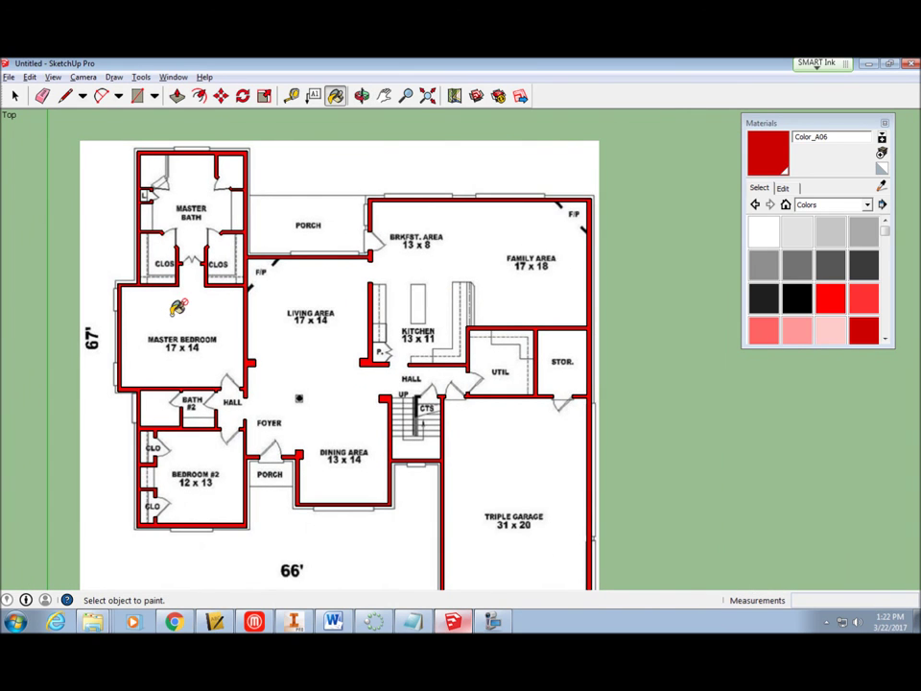
{"action": "scroll", "coordinate": [339, 458], "scroll_direction": "down", "scroll_amount": 2}
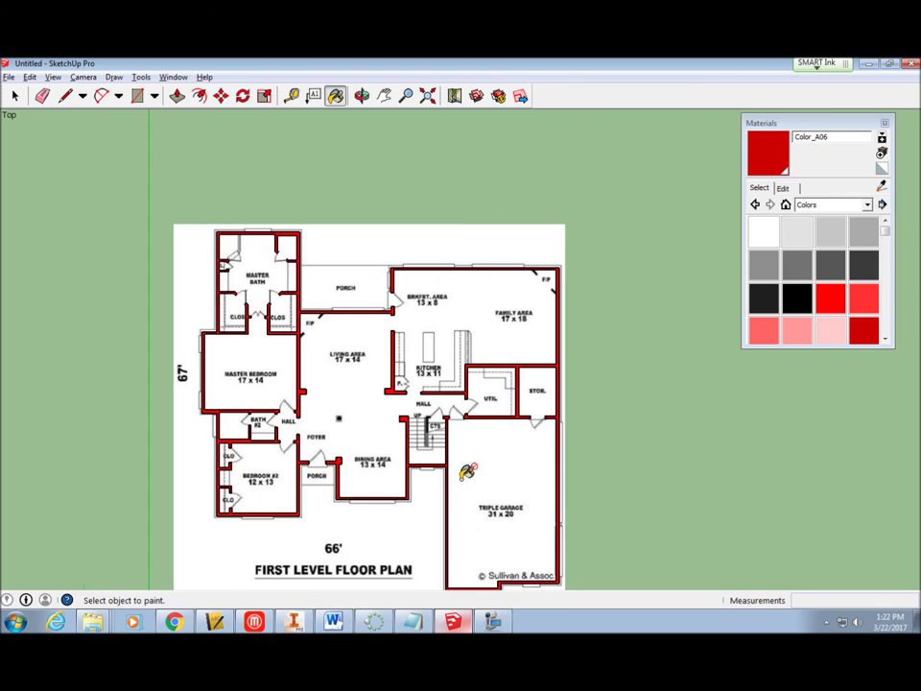
{"action": "middle_click_drag", "start_coordinate": [466, 474], "coordinate": [555, 376], "text": "shift"}
{"action": "scroll", "coordinate": [548, 337], "scroll_direction": "up", "scroll_amount": 1}
{"action": "scroll", "coordinate": [548, 338], "scroll_direction": "up", "scroll_amount": 1}
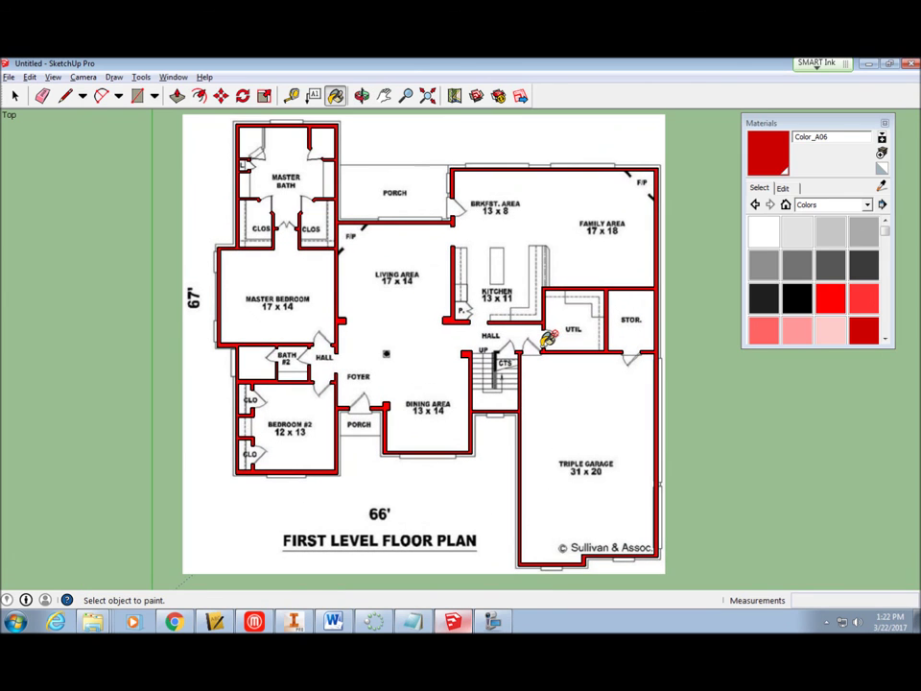
{"action": "left_click", "coordinate": [884, 123]}
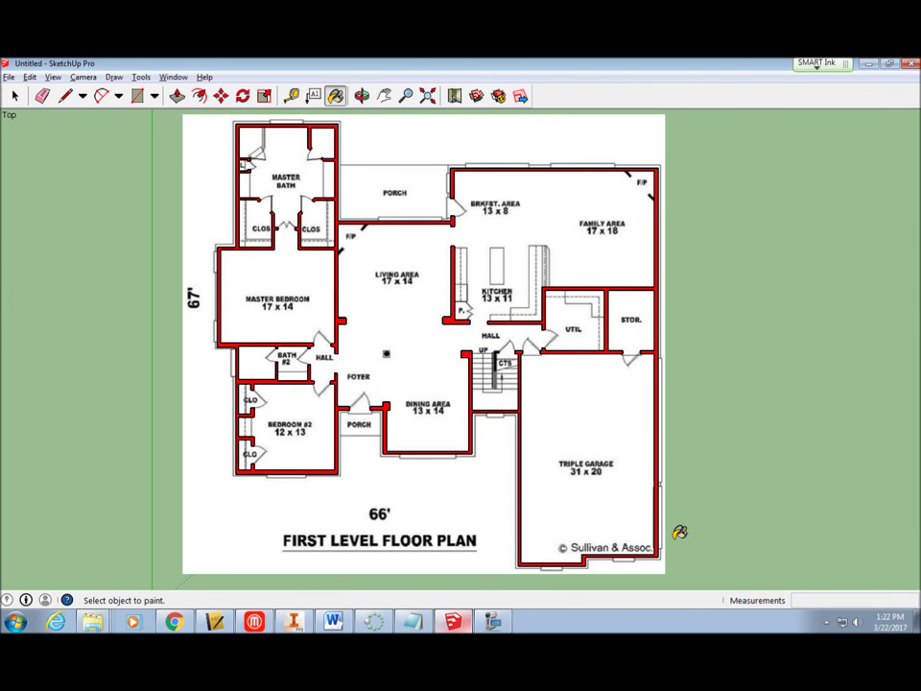